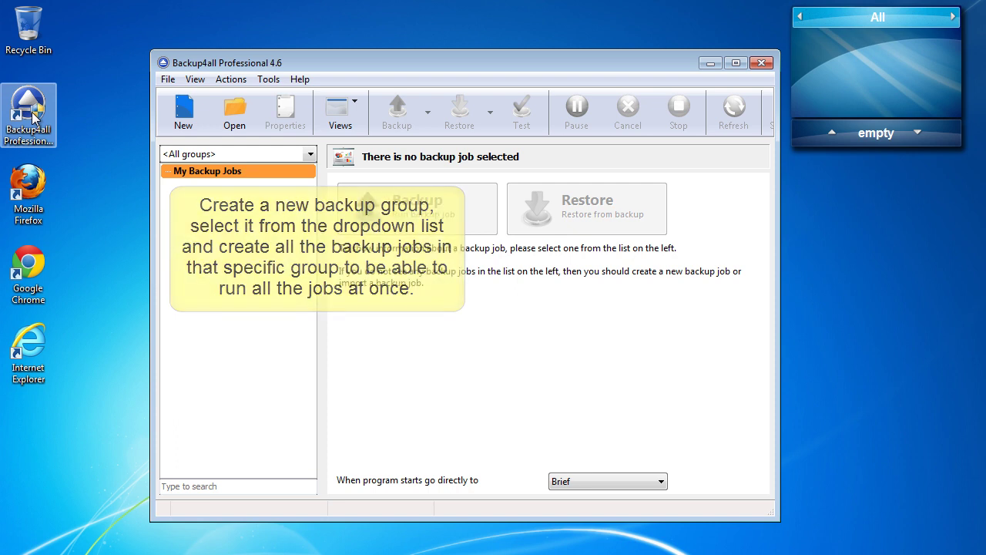
Step: Create a new group named 'Backup to network' and show it in the job list
right_click(231, 222)
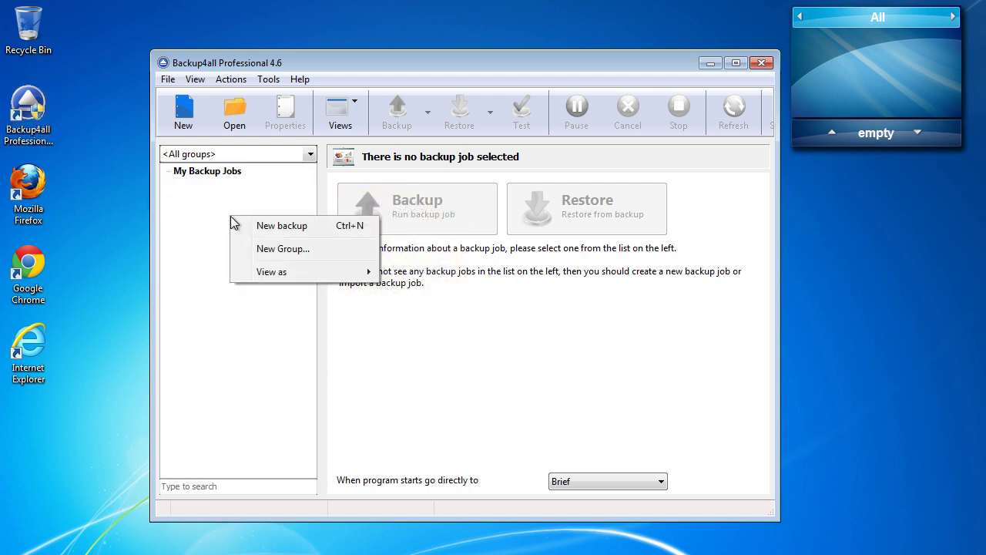
click(296, 249)
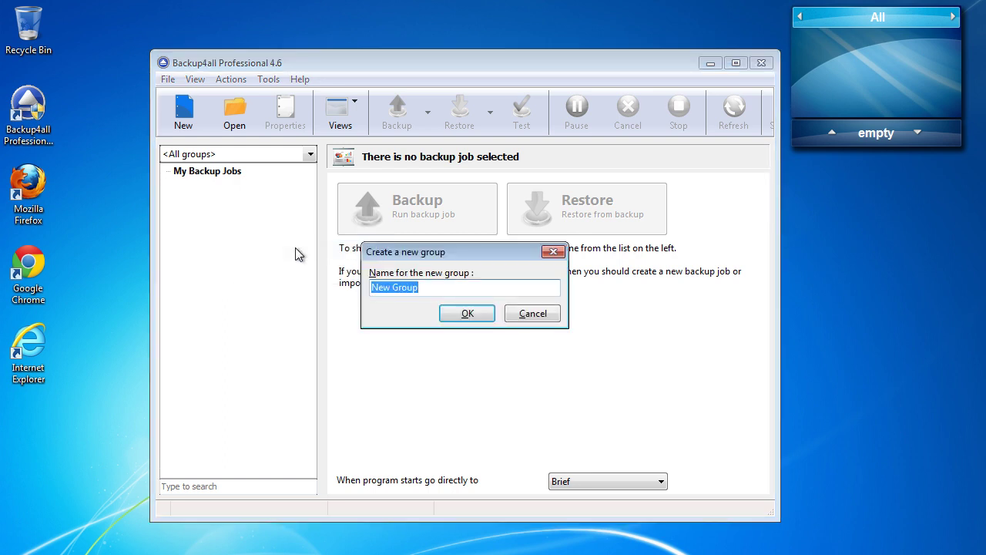
text(Backup to network)
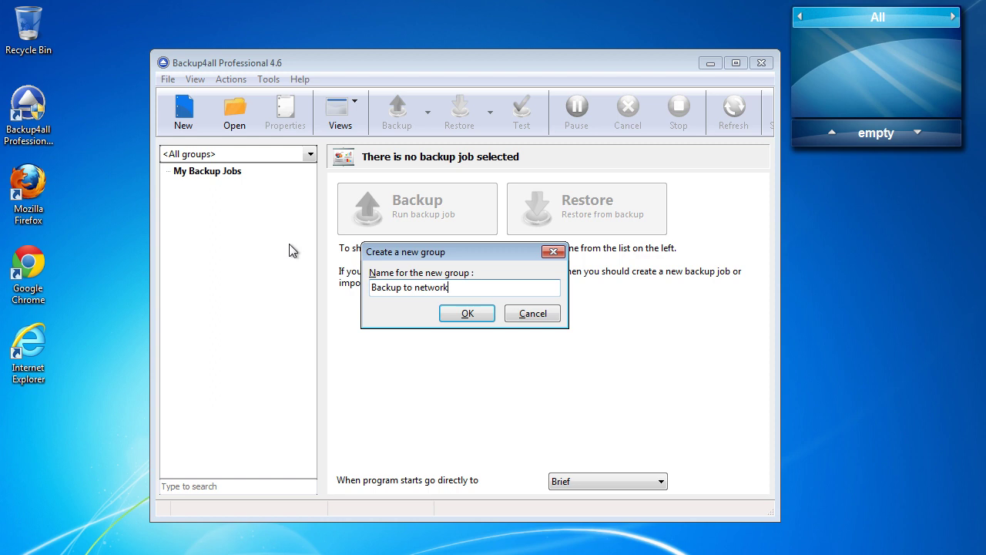
click(462, 313)
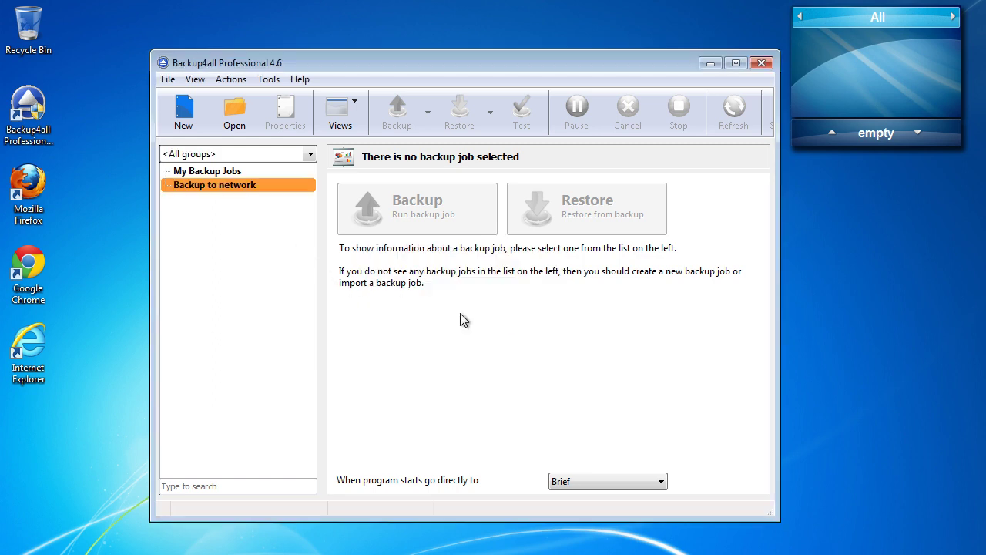
click(267, 156)
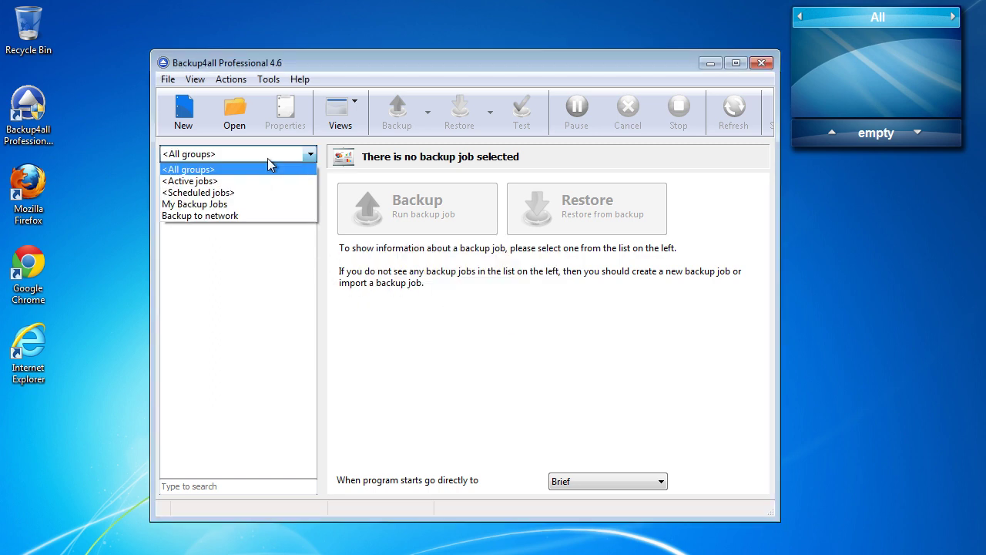
click(245, 215)
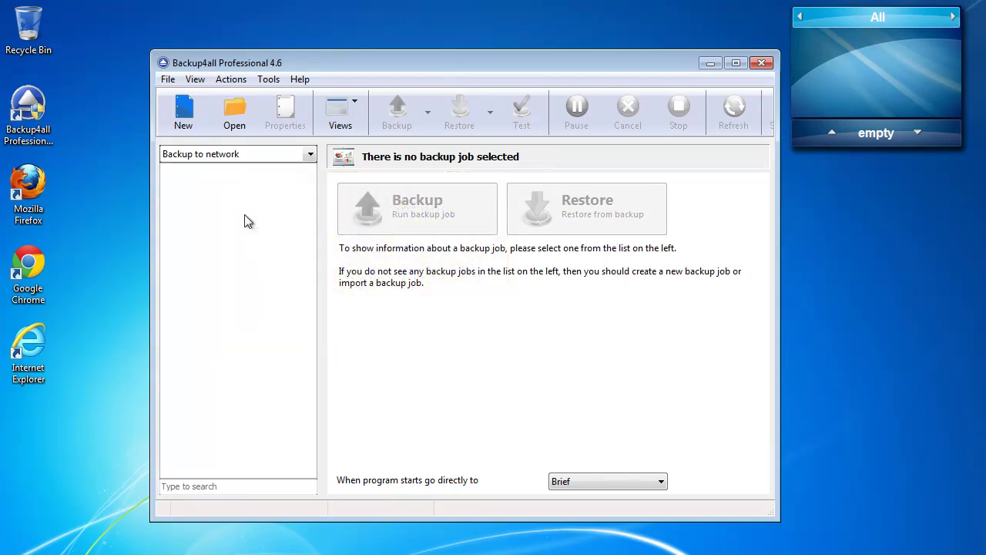
Step: Start a new backup job named 'Backup 1' with a network destination
right_click(244, 221)
click(301, 227)
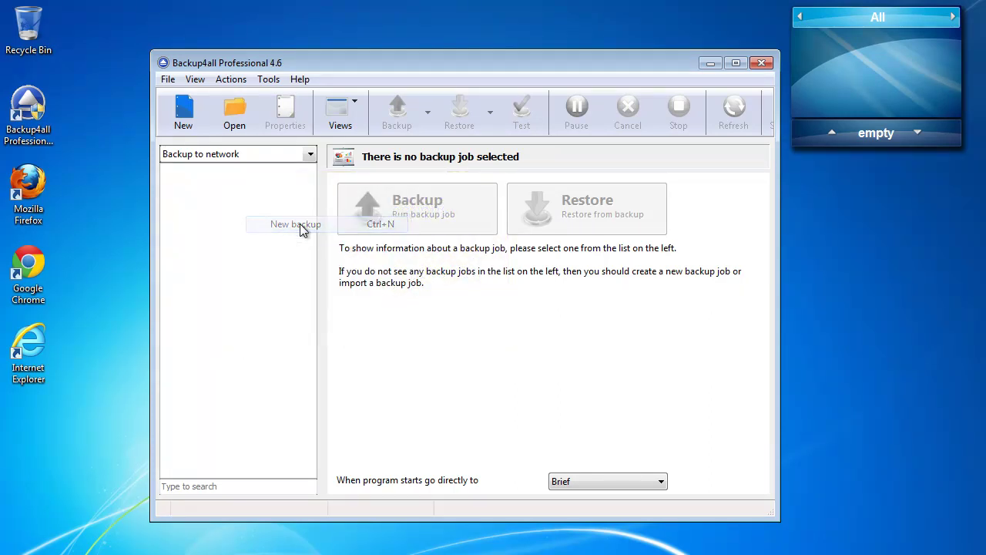
text(Backup 1)
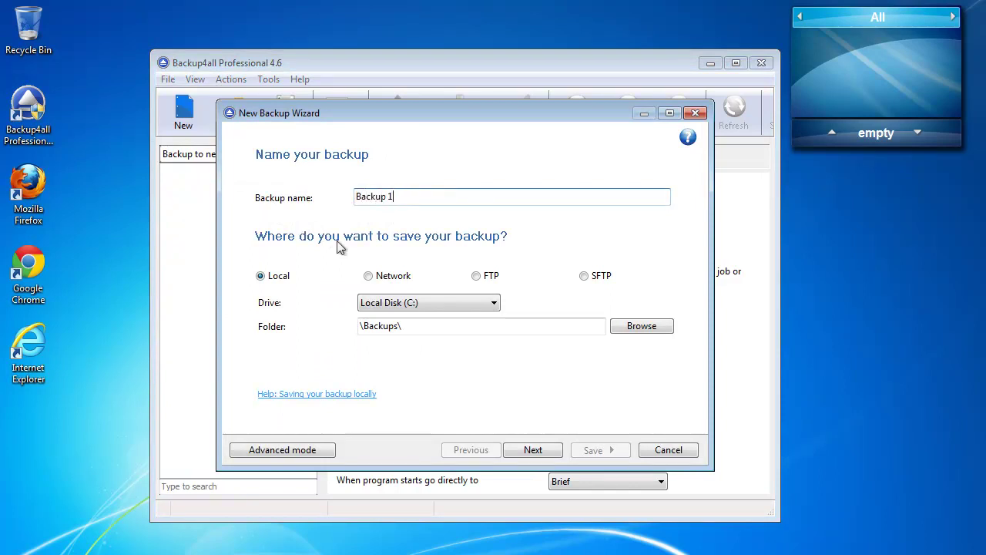
click(390, 277)
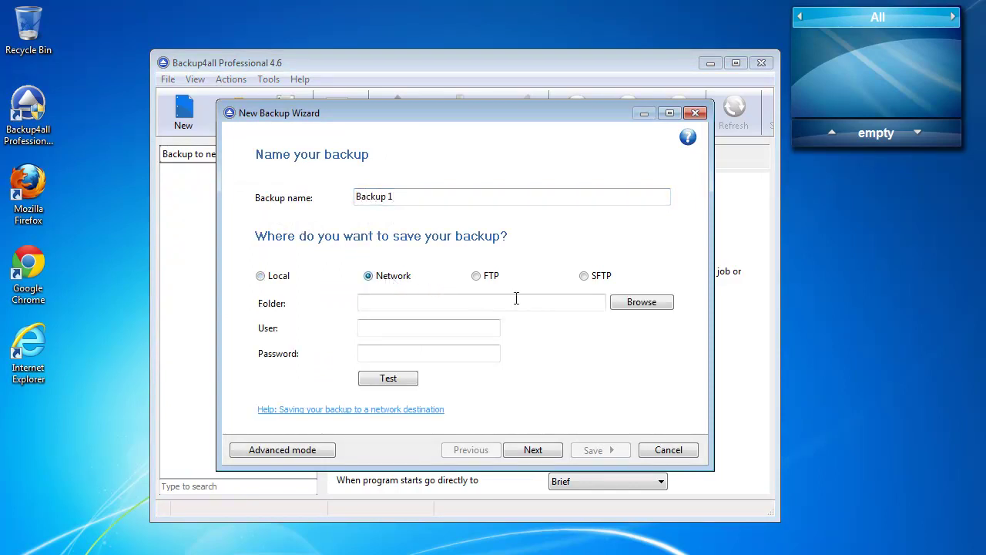
Step: Set the destination folder to \\FLS\Backup\Backup Destination
click(642, 302)
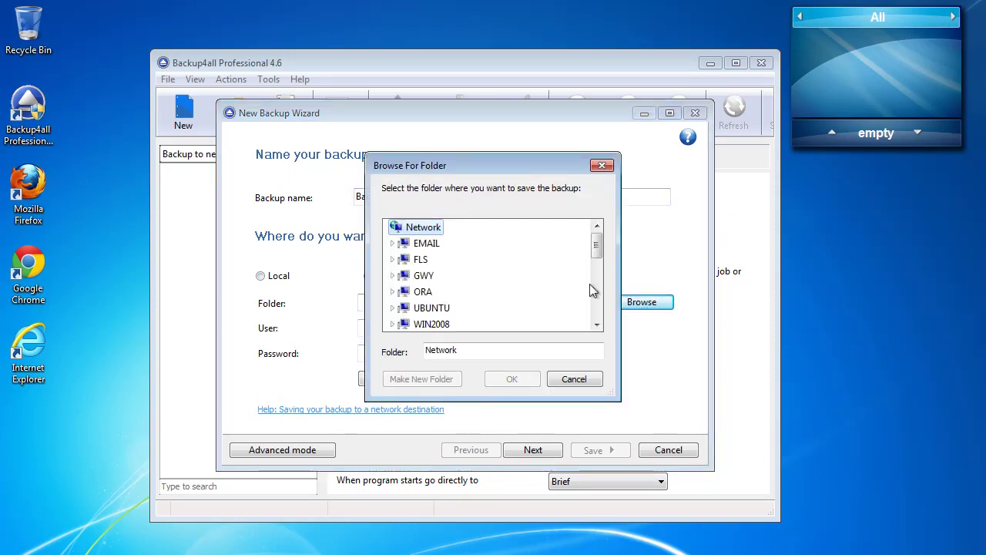
double_click(423, 260)
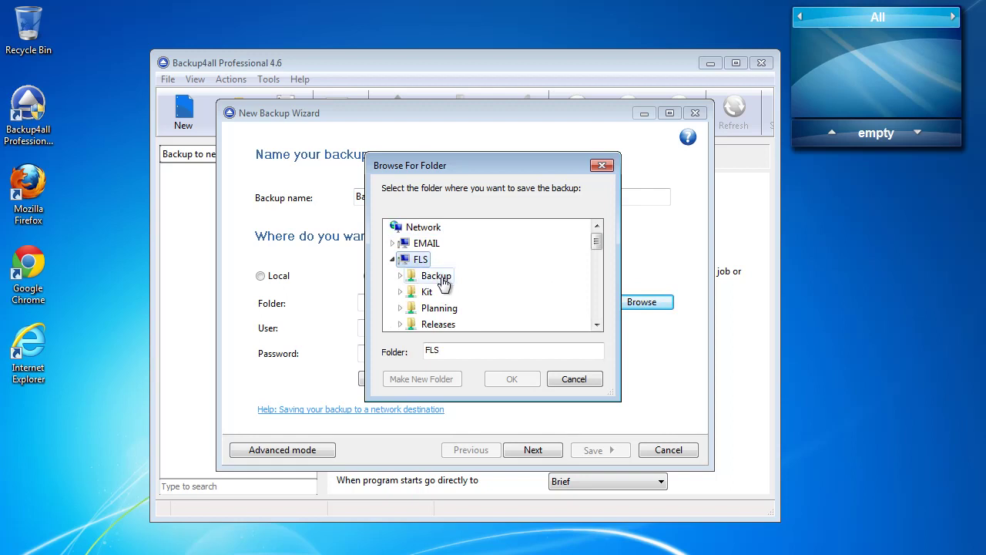
double_click(438, 276)
click(478, 292)
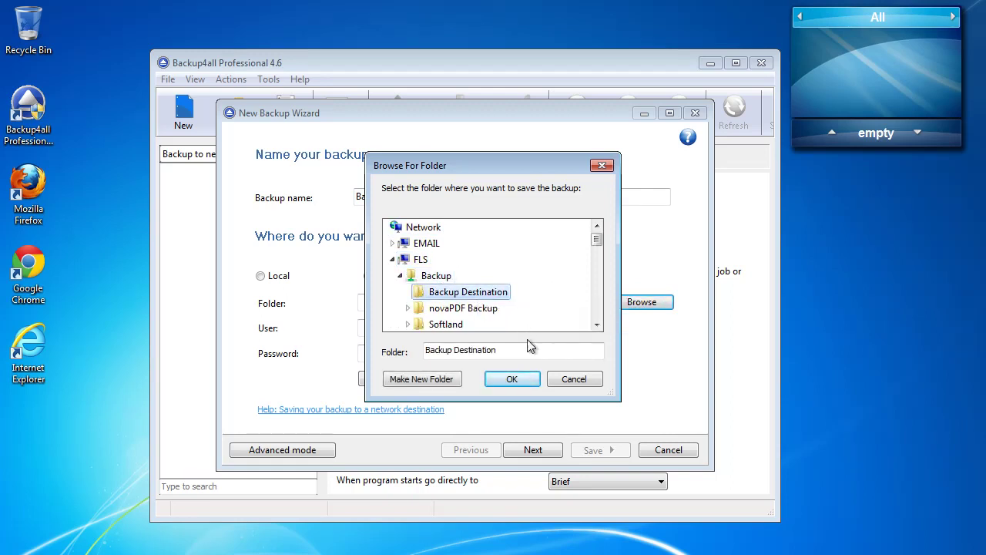
click(519, 381)
Step: Enter the network user name and password and confirm the connection test succeeds
click(468, 327)
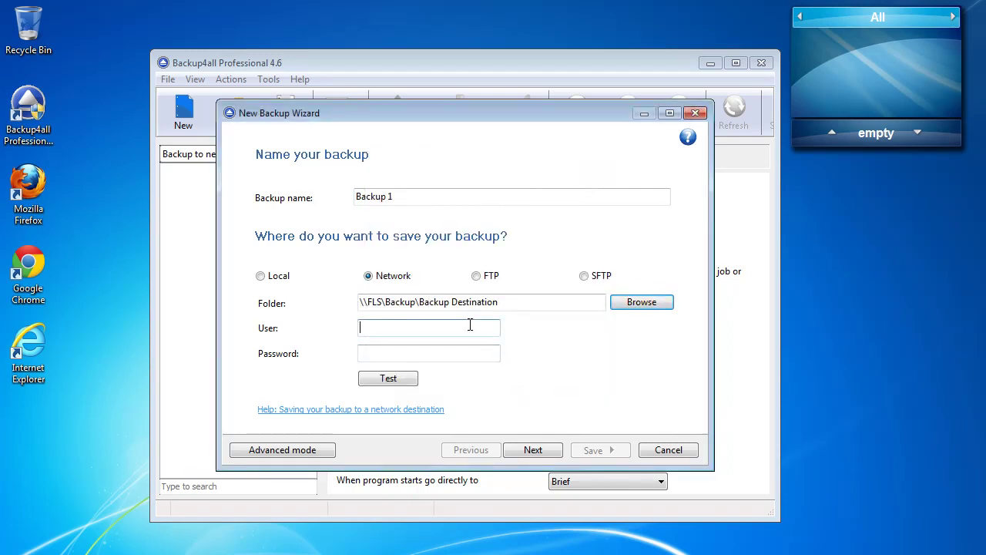
text(a)
text(a)
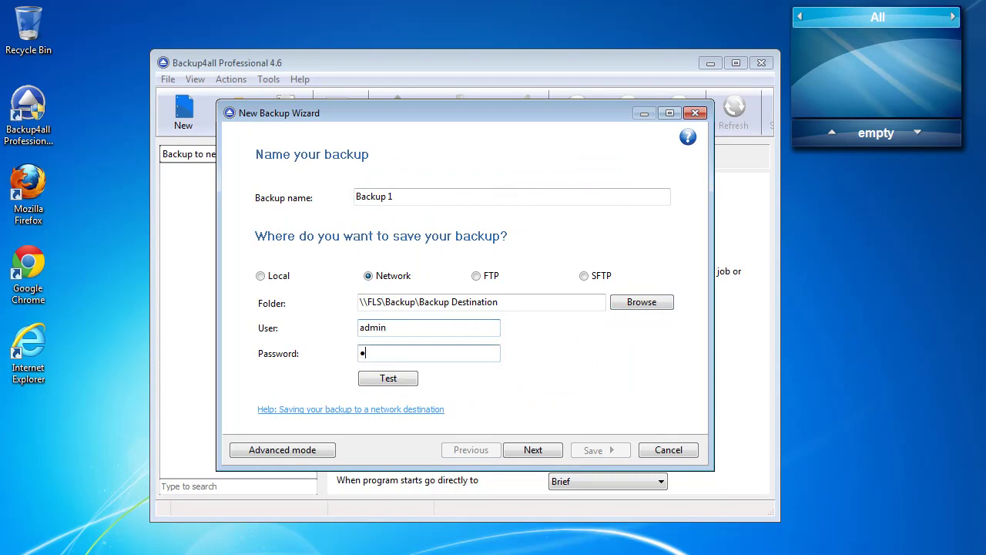
click(401, 378)
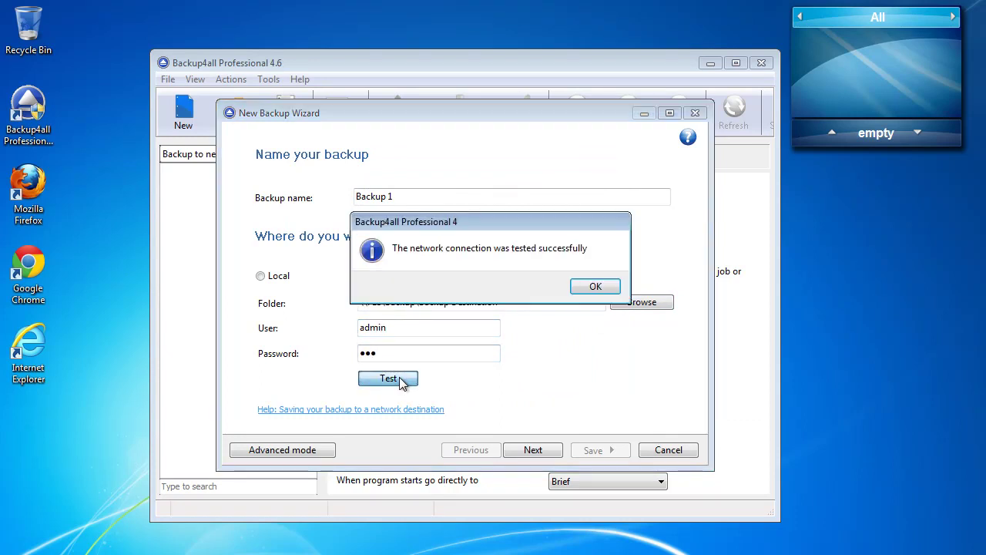
click(597, 287)
click(532, 449)
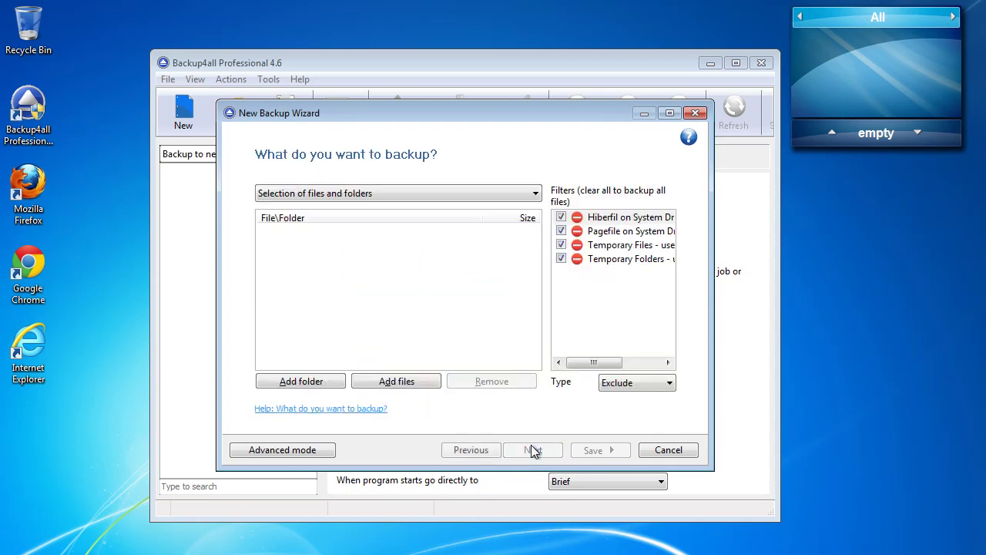
Step: Add C:\Data for backup as the backup source
click(311, 383)
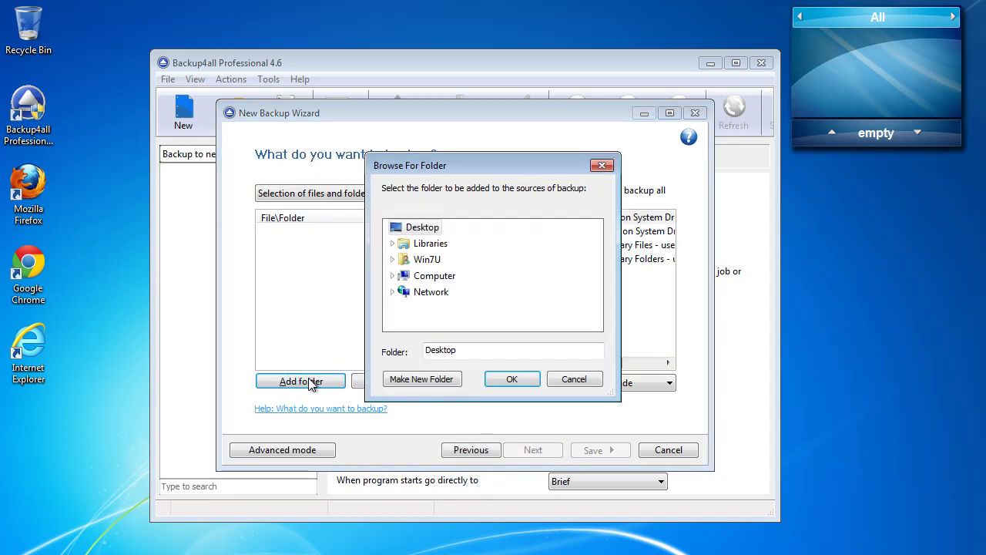
click(435, 277)
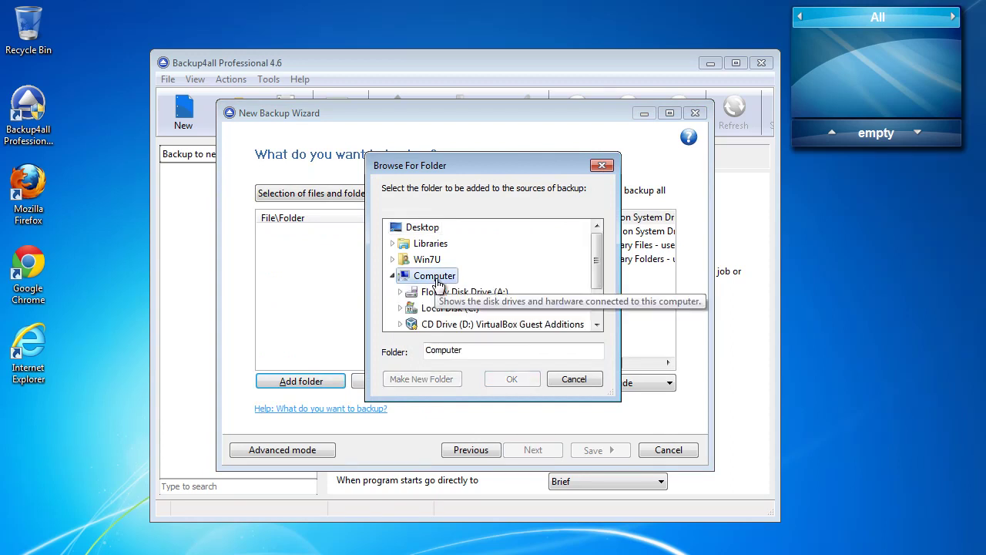
click(445, 308)
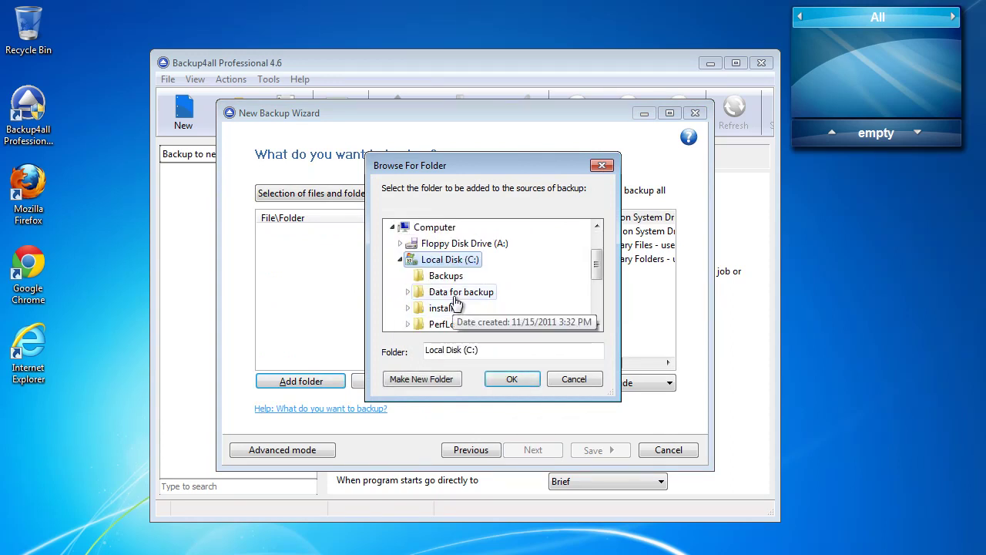
click(456, 305)
click(511, 378)
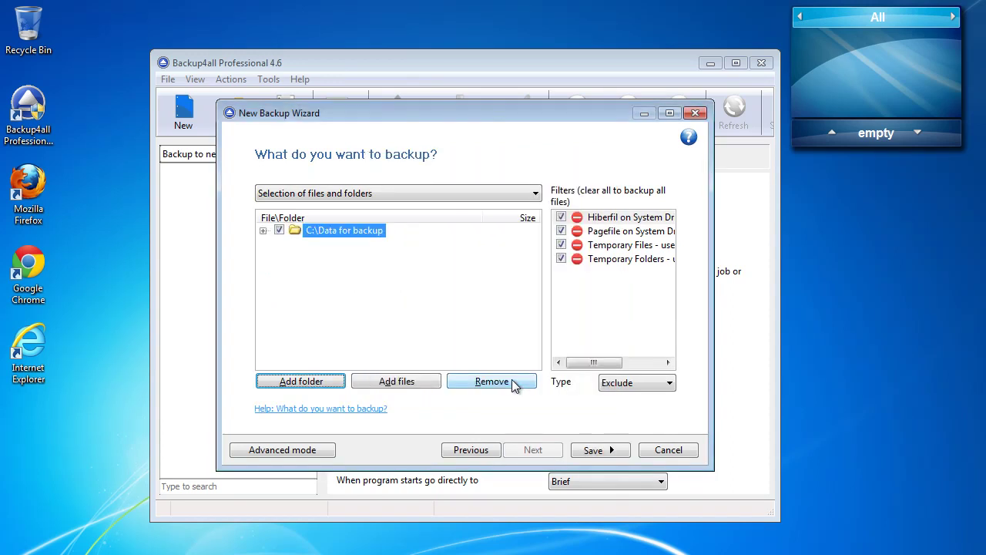
click(533, 450)
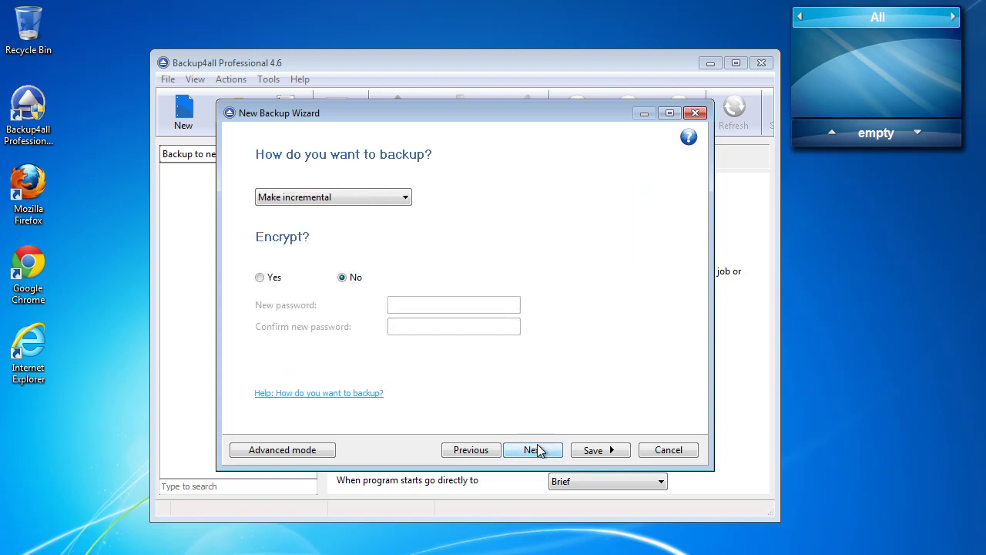
Step: Make Backup 1 a full backup and save it without running
click(374, 202)
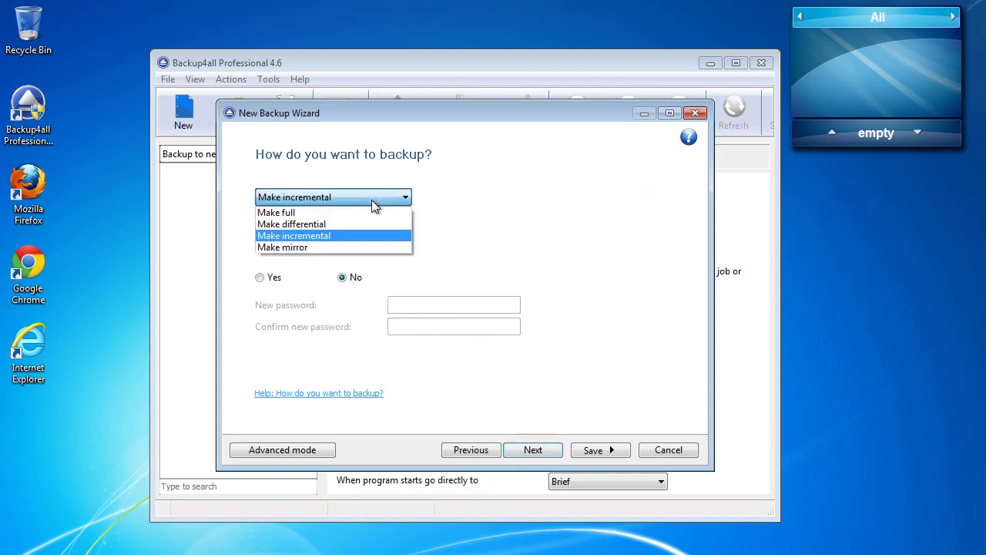
click(366, 213)
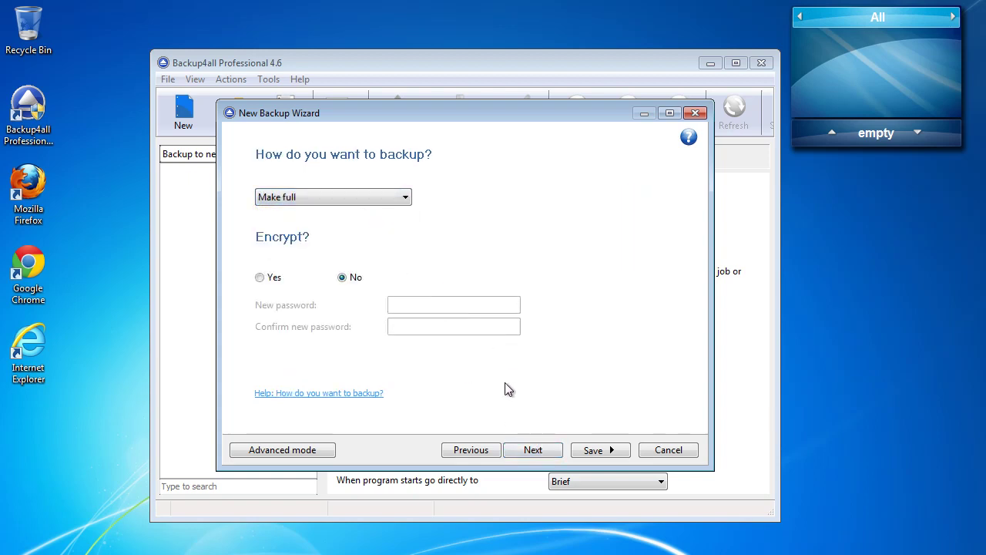
click(531, 450)
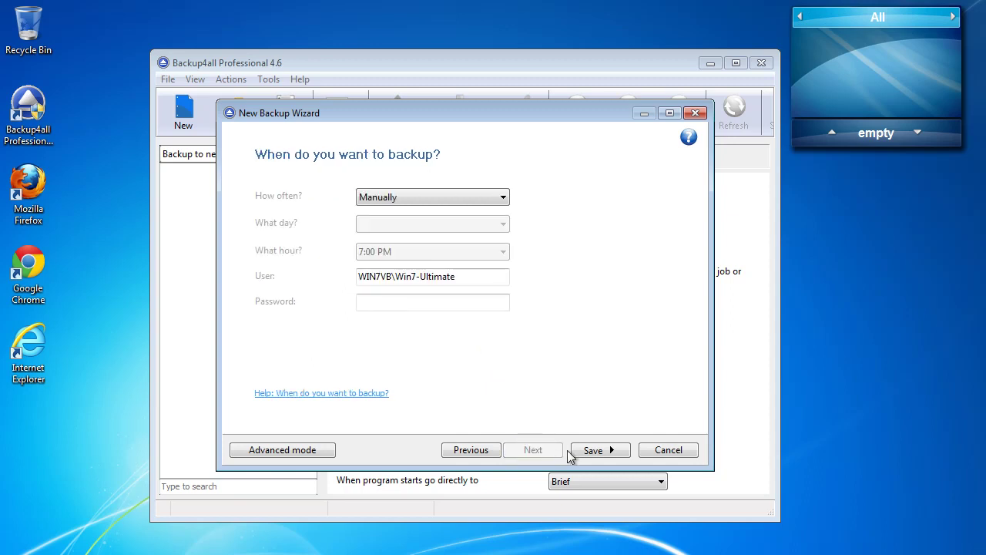
click(603, 451)
click(668, 469)
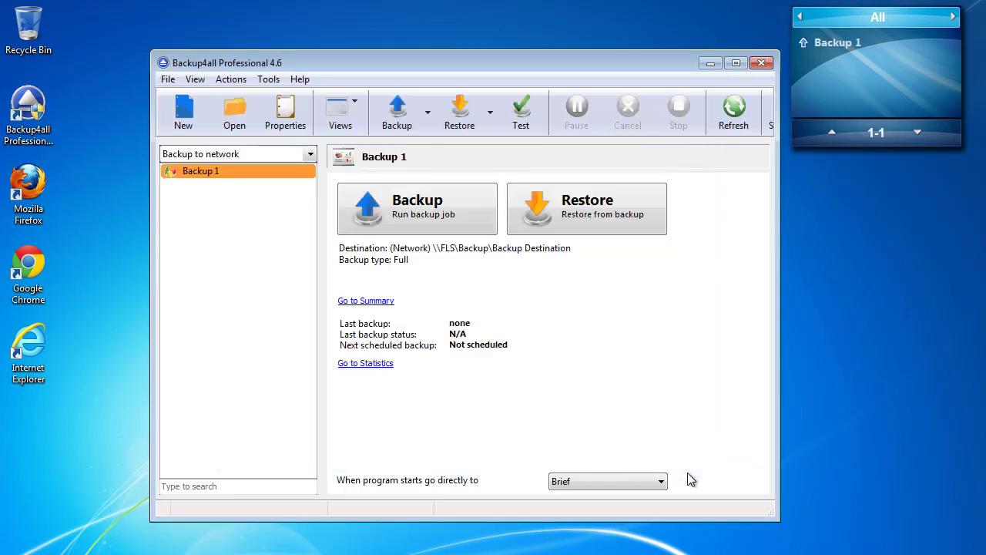
Step: Start a new backup job named 'Backup 2' with a network destination
right_click(226, 211)
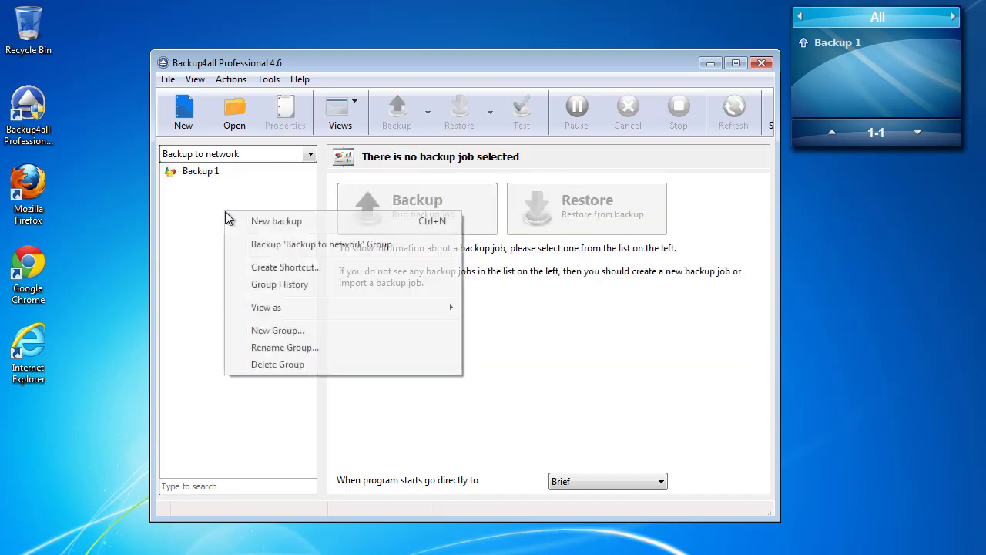
click(275, 221)
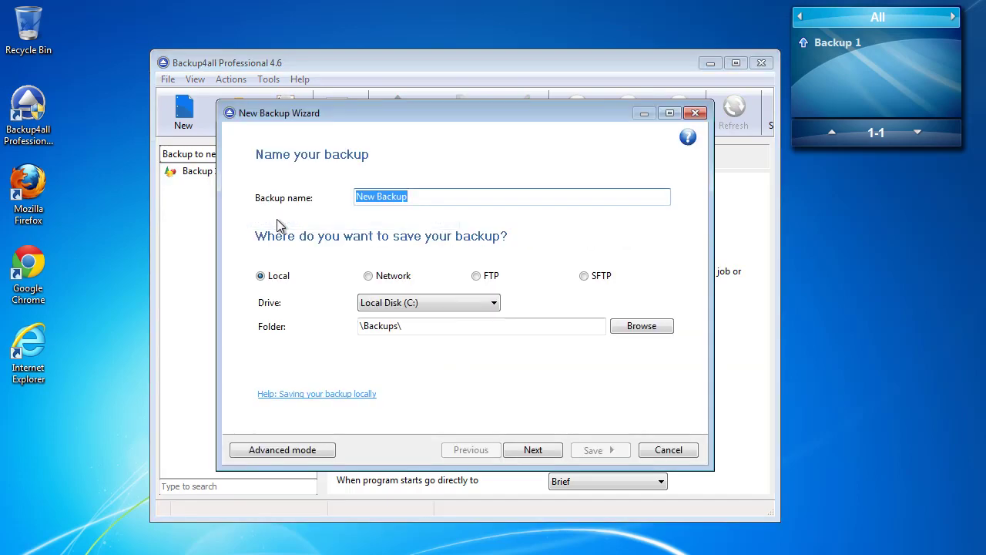
text(Ba)
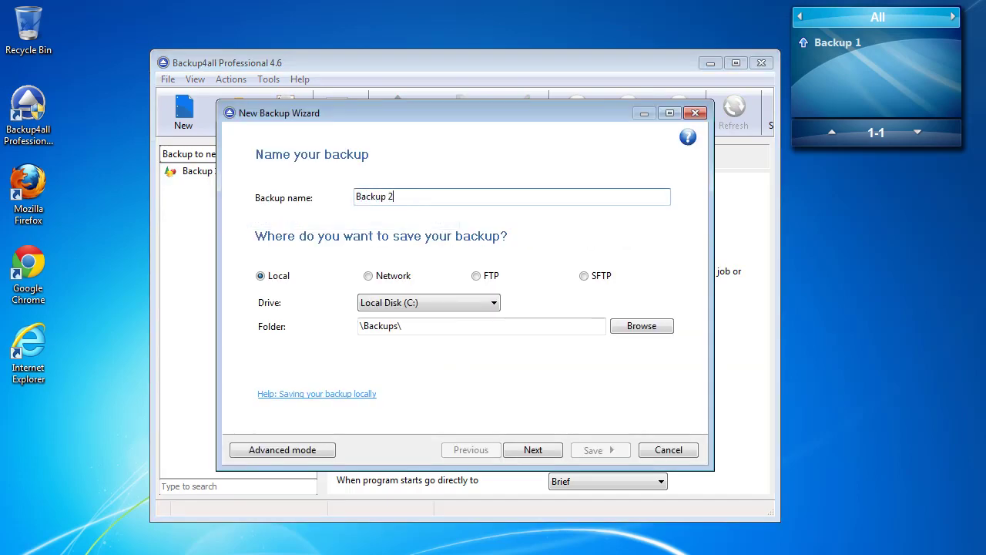
click(387, 279)
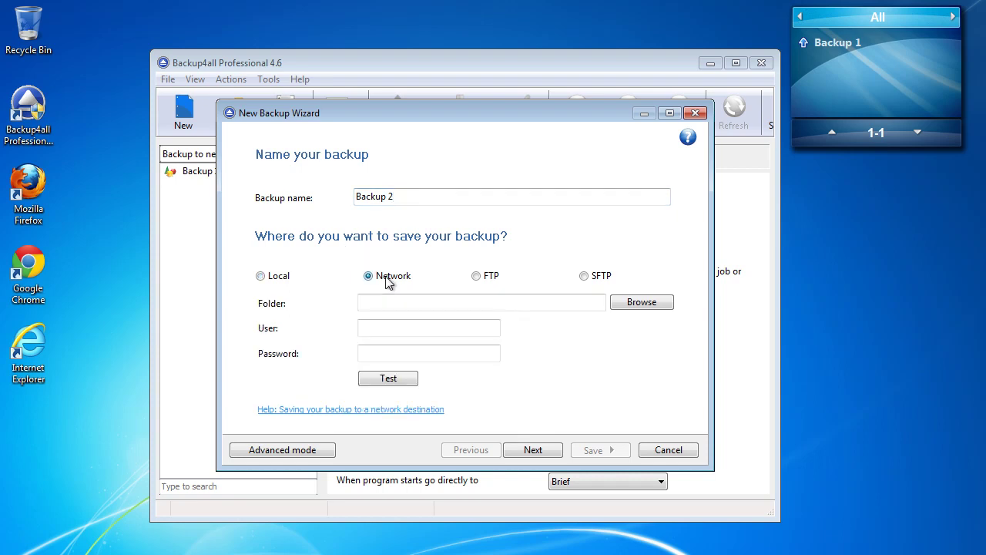
Step: Set the destination folder to \\WS18\Backup destination
click(648, 305)
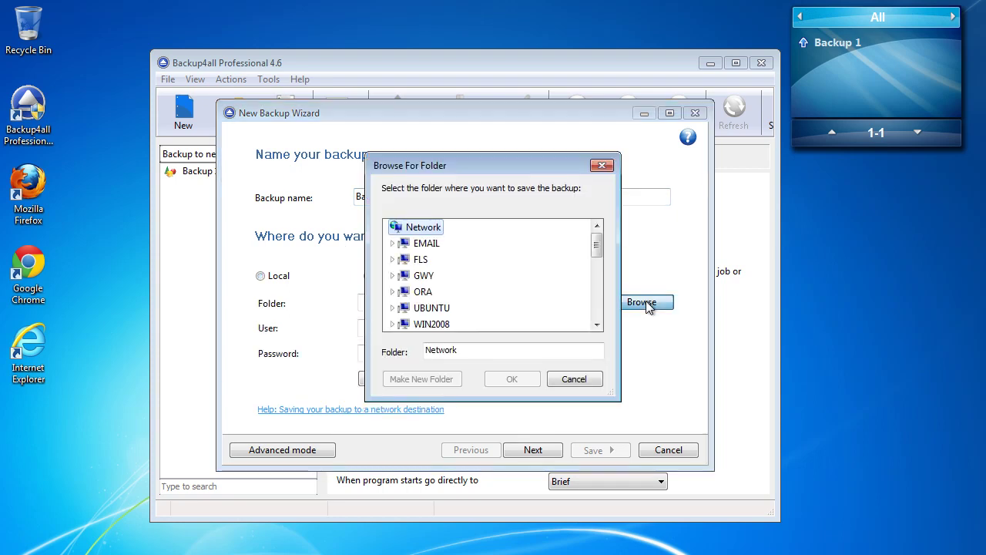
drag(596, 246, 596, 293)
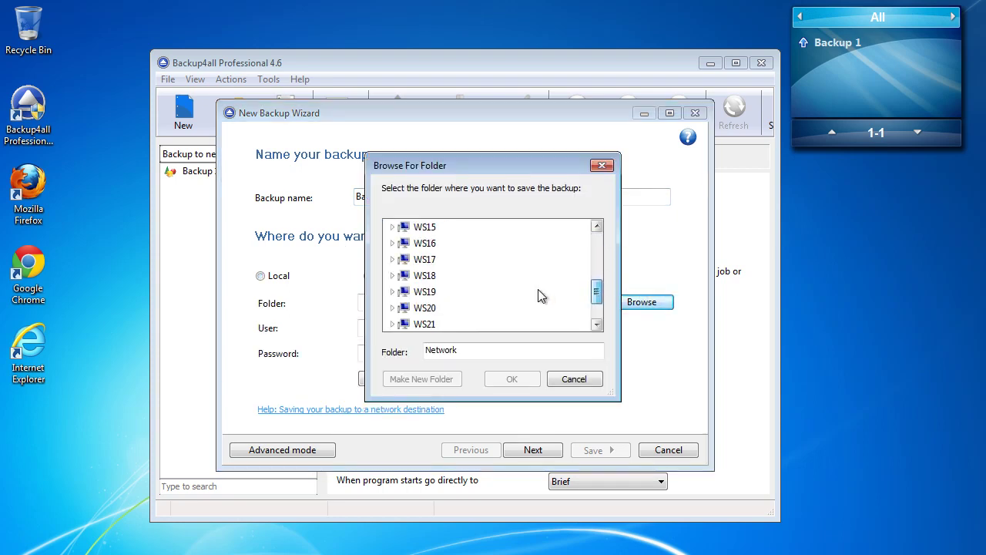
double_click(424, 275)
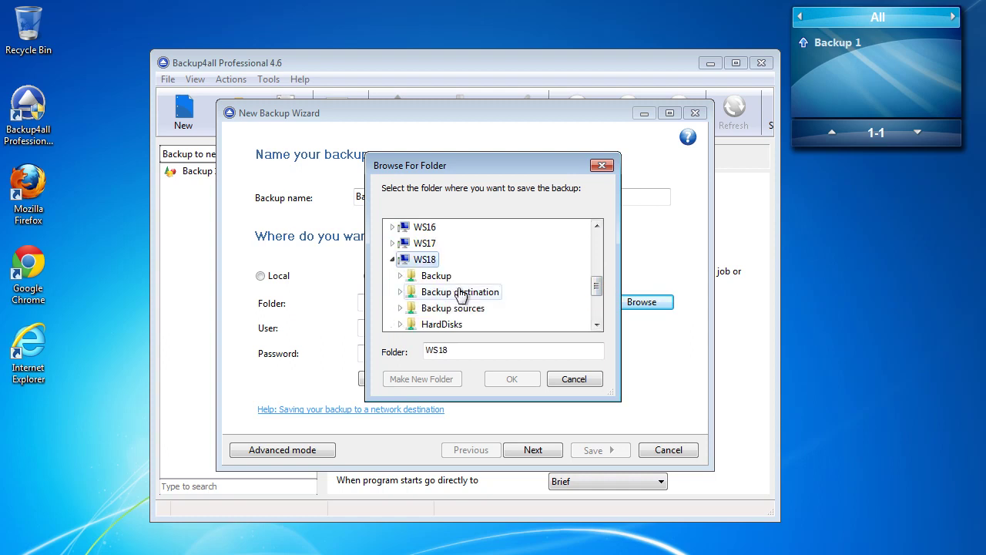
click(460, 292)
click(511, 378)
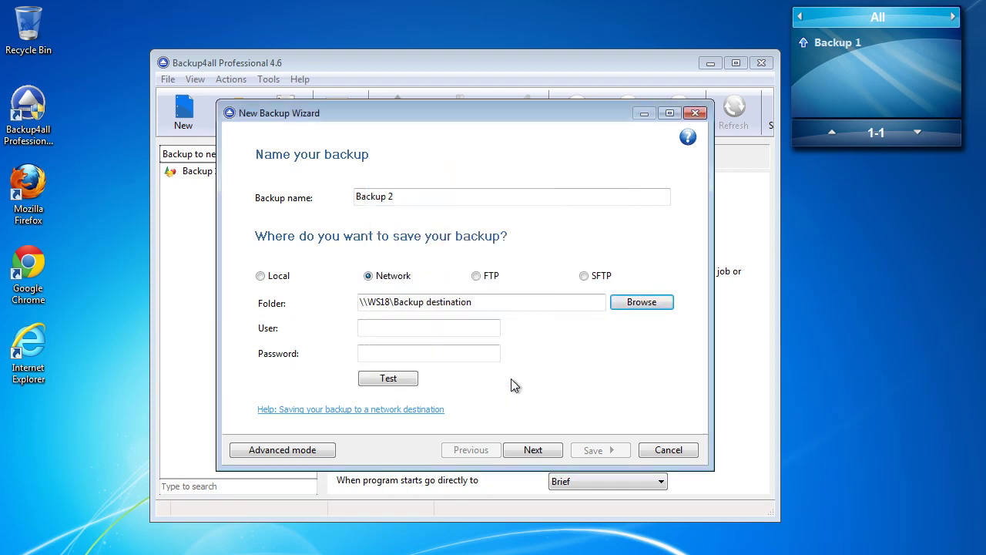
Step: Enter the network user name and password and confirm the connection test succeeds
click(458, 327)
text(admin)
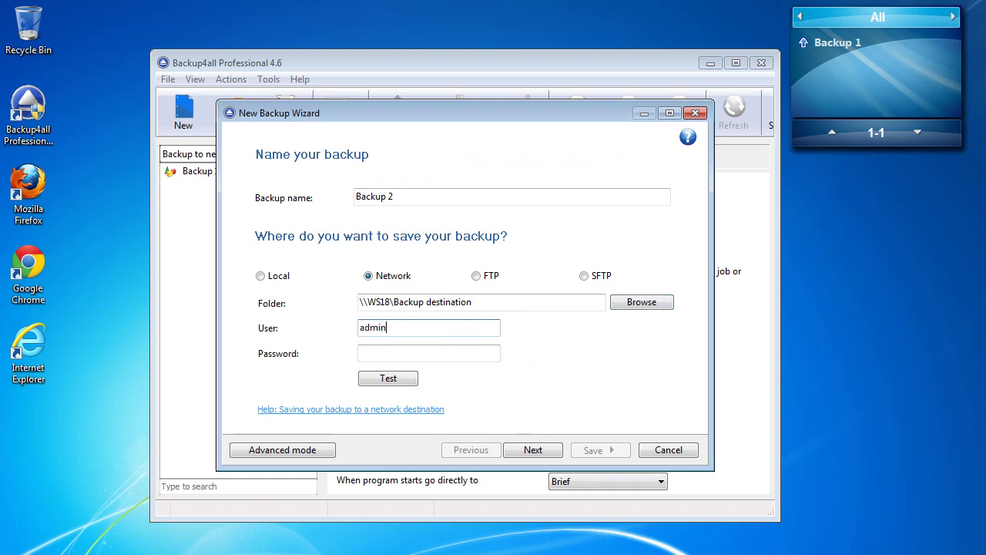
key(Tab)
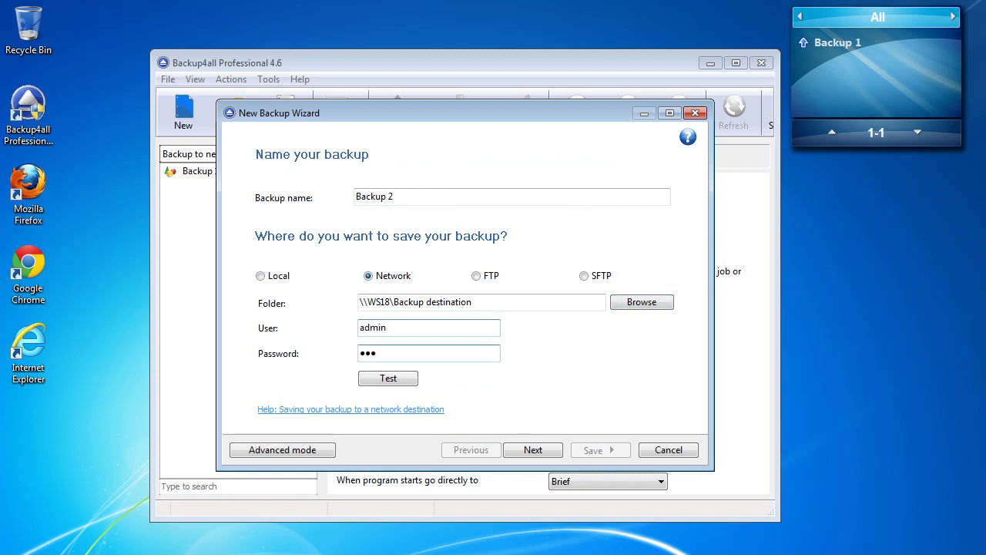
click(389, 378)
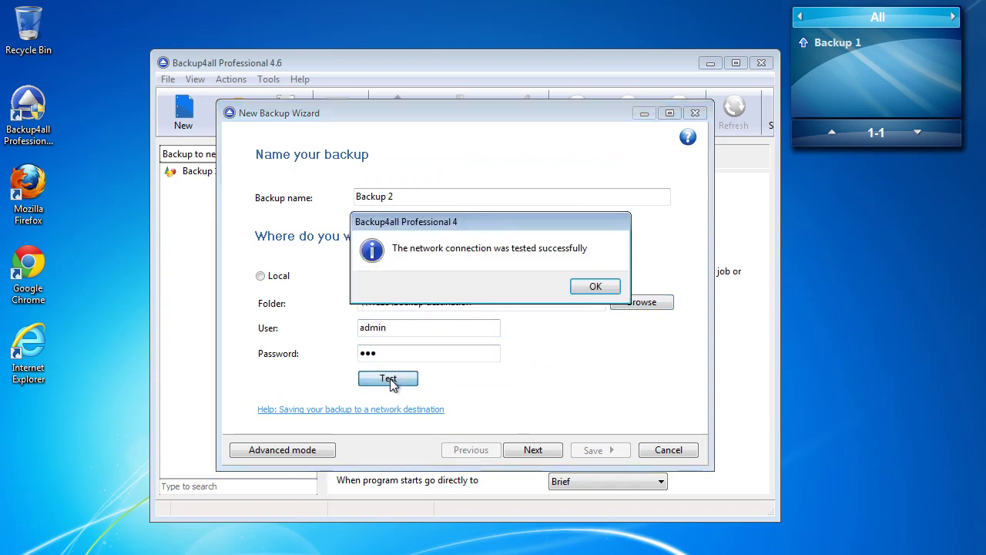
click(596, 287)
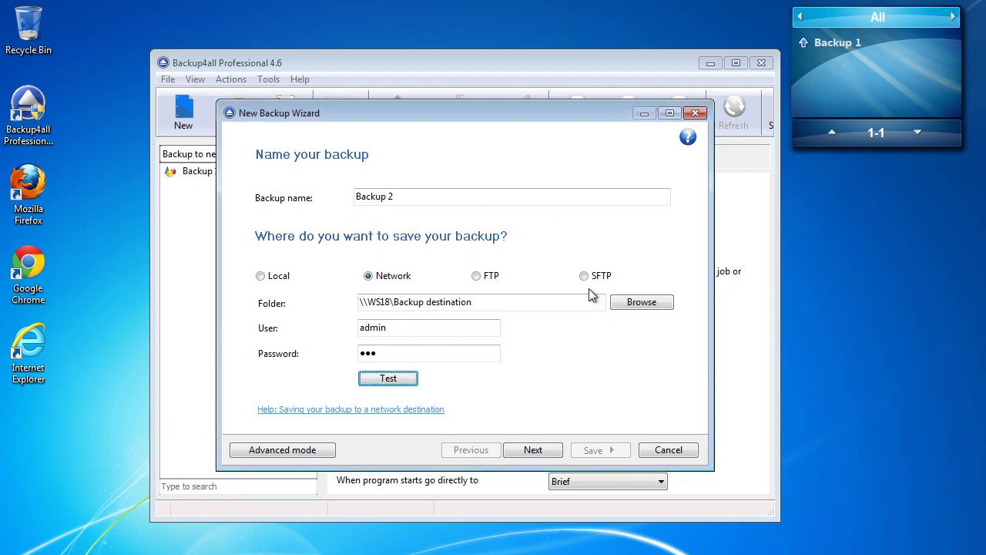
click(532, 449)
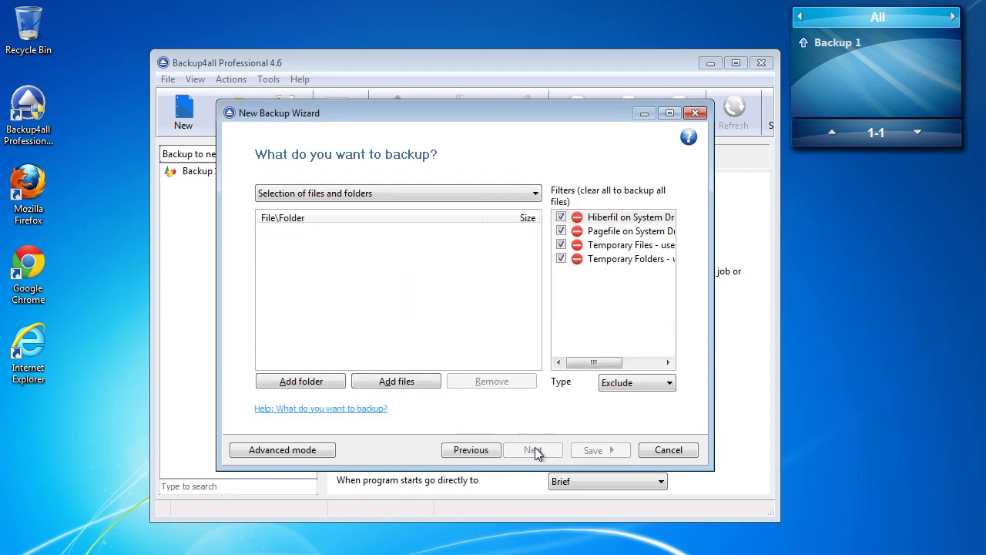
Step: Add the Data for backup folder as the backup source
click(308, 383)
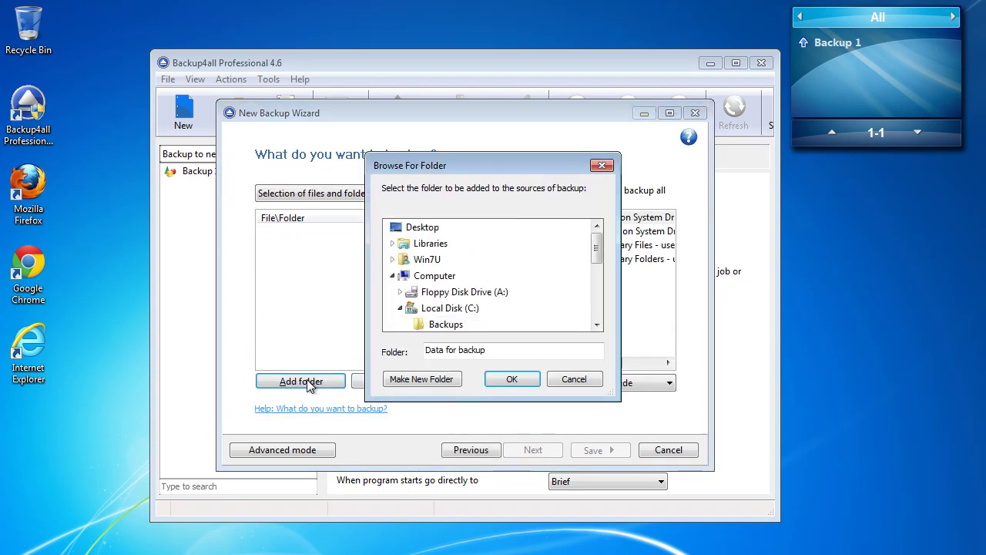
drag(595, 248, 599, 266)
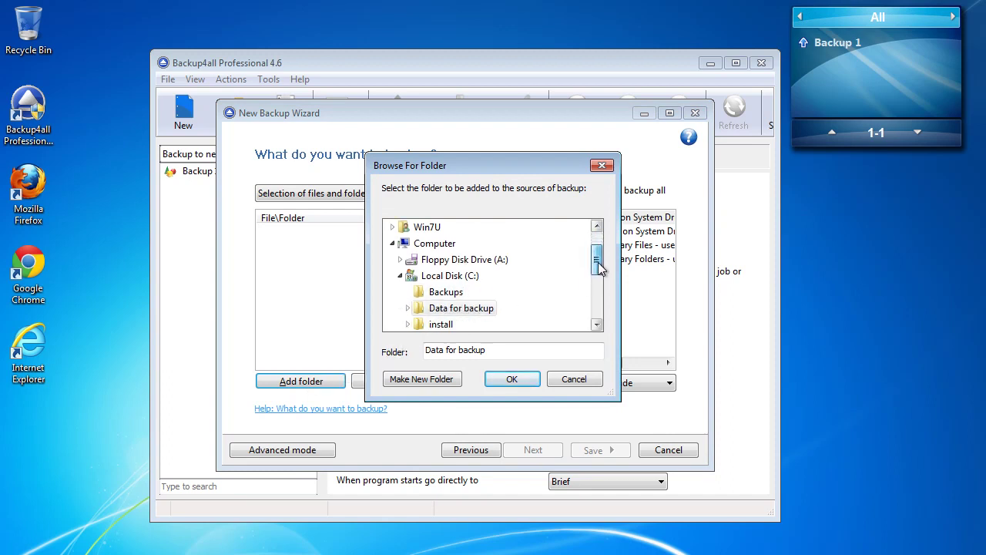
click(461, 308)
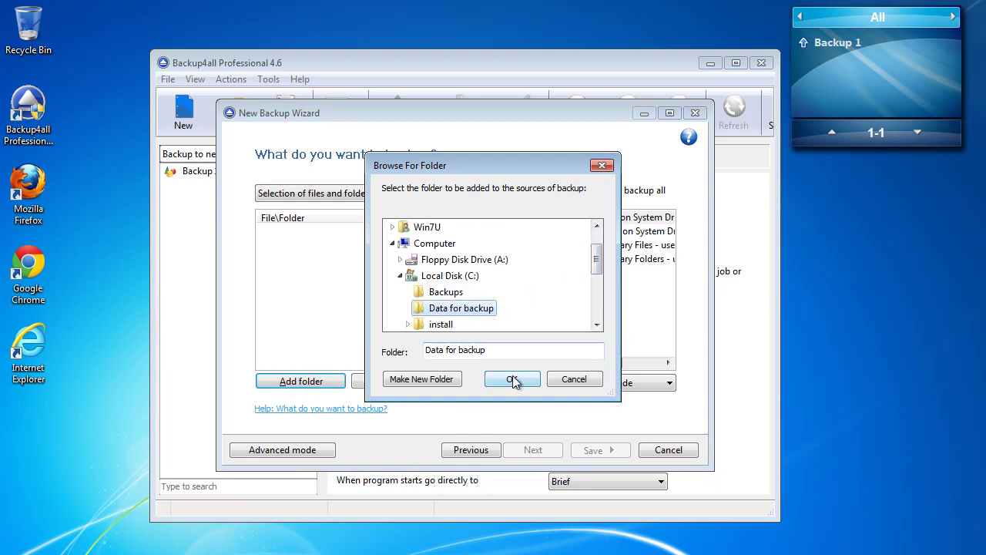
click(514, 381)
click(535, 452)
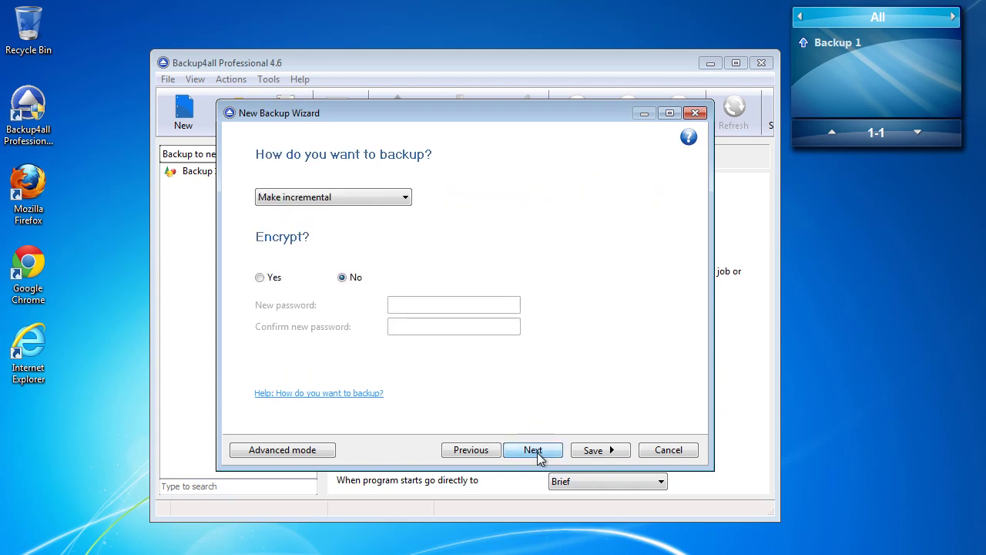
Step: Make Backup 2 a full backup and save it without running
click(377, 199)
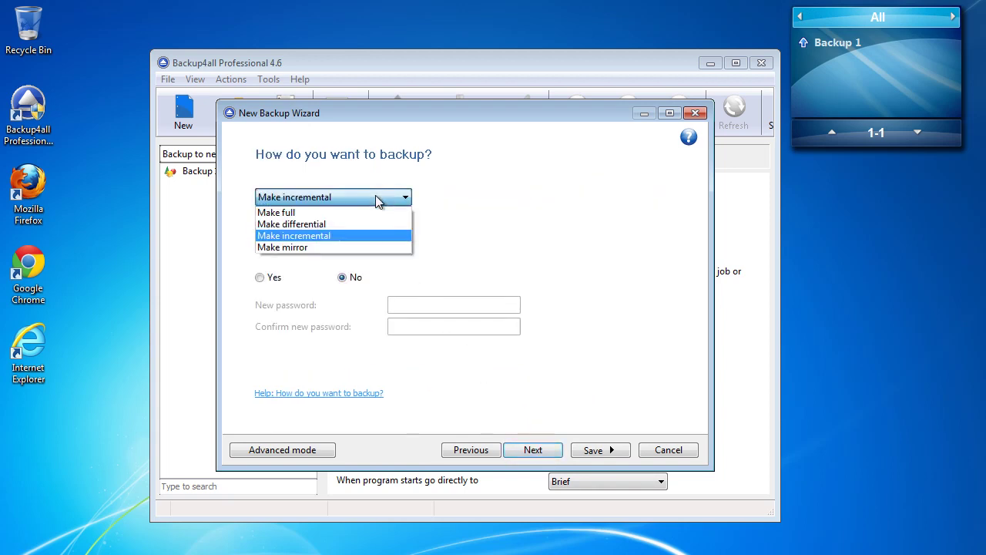
click(354, 210)
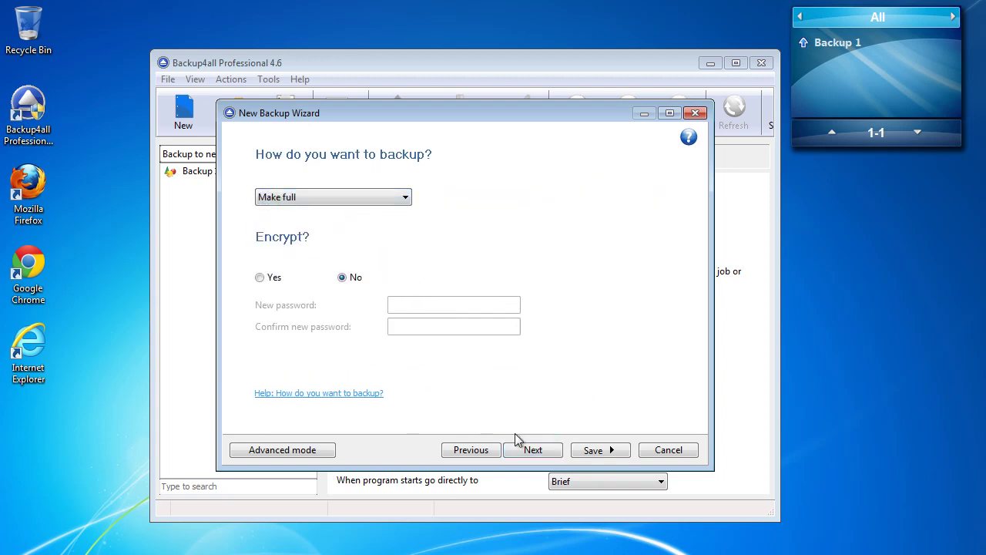
click(535, 453)
click(608, 449)
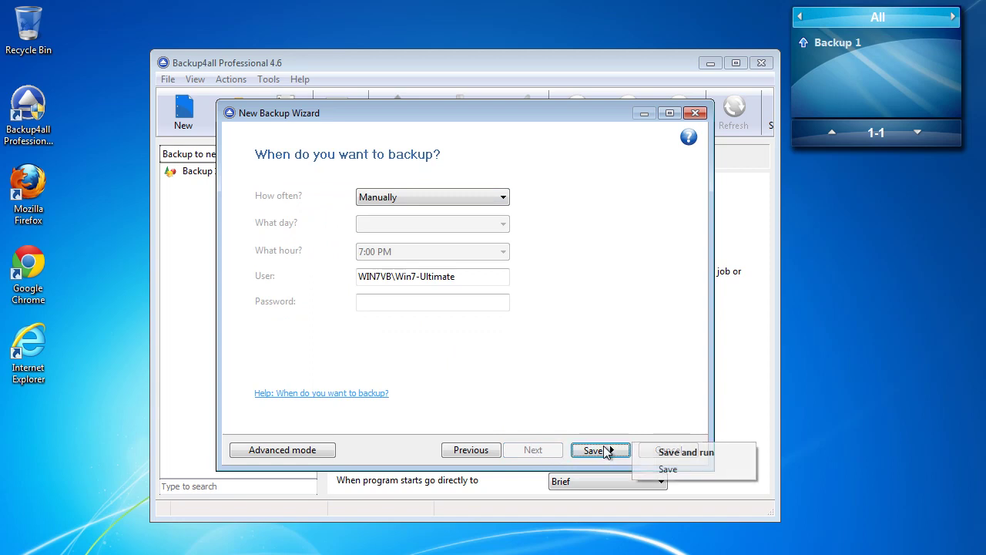
click(667, 469)
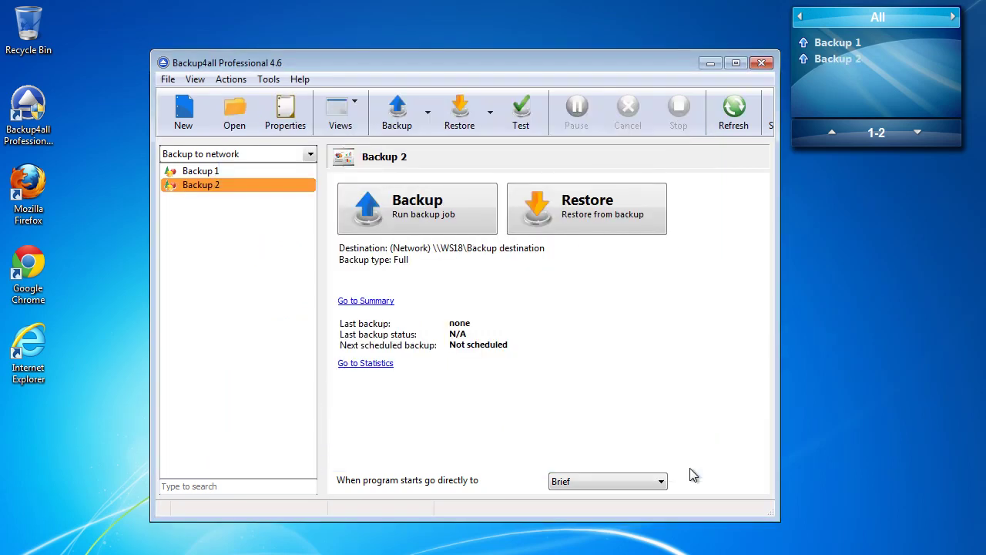
Step: Start a new backup job named 'Backup 3' with a network destination
right_click(230, 232)
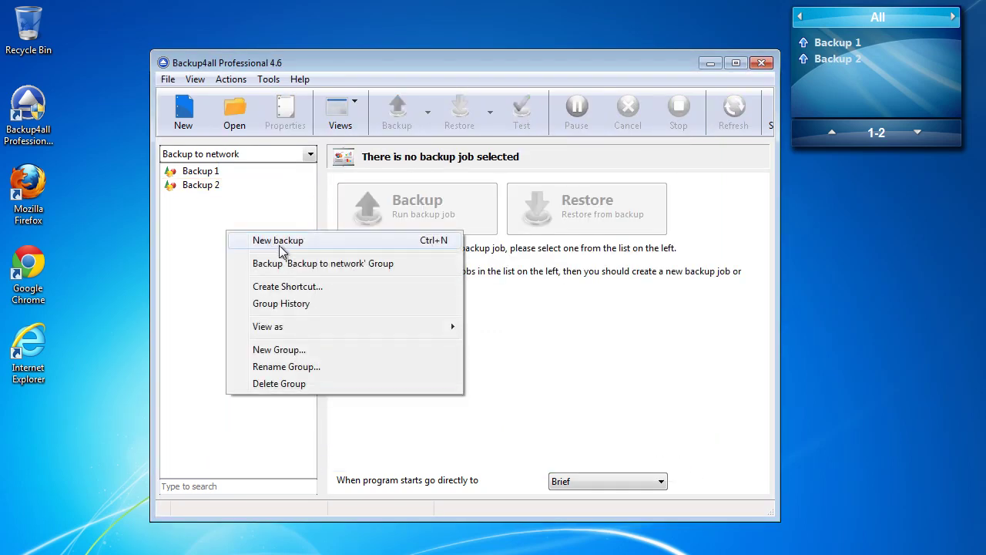
click(279, 245)
text(Backup 3)
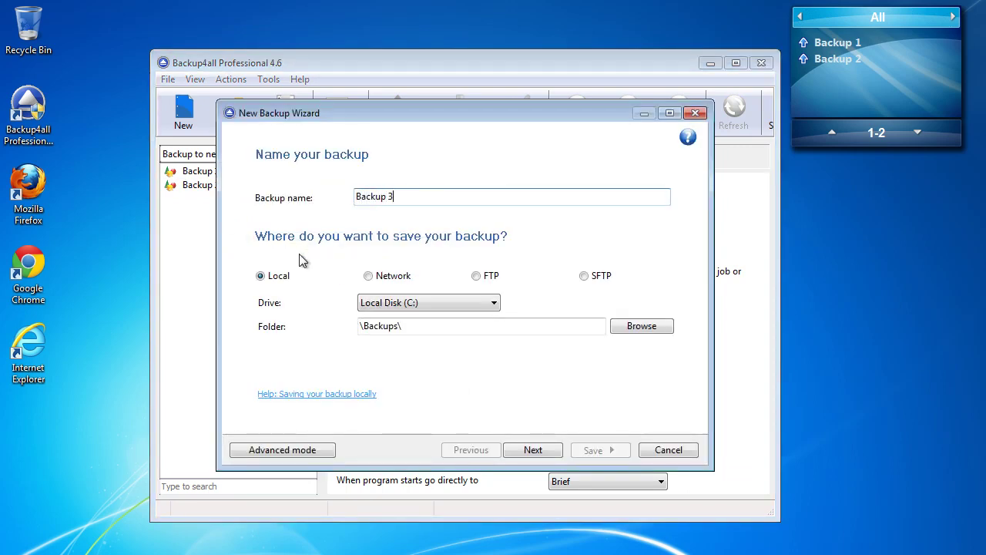
click(385, 276)
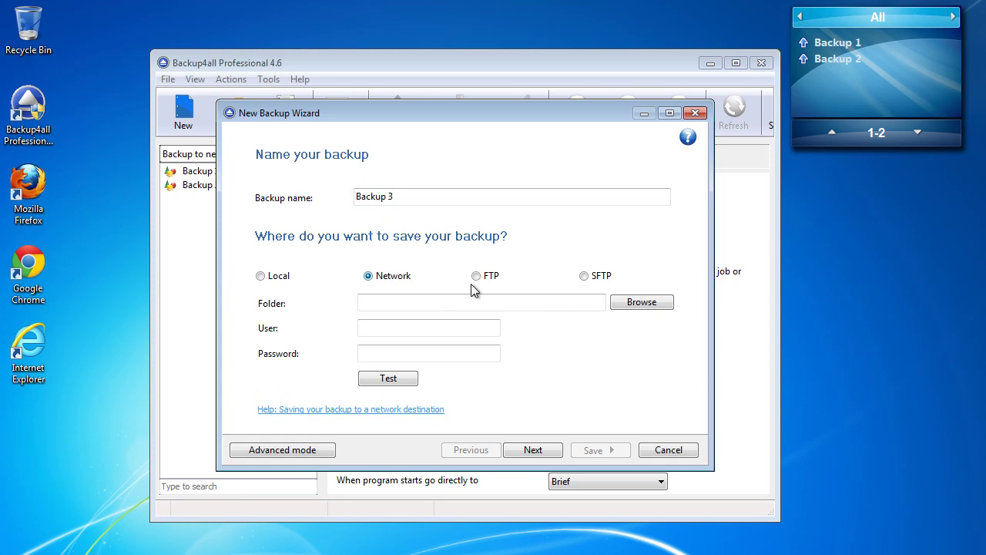
Step: Set the destination folder to \\WS21\Backup Destination
click(638, 307)
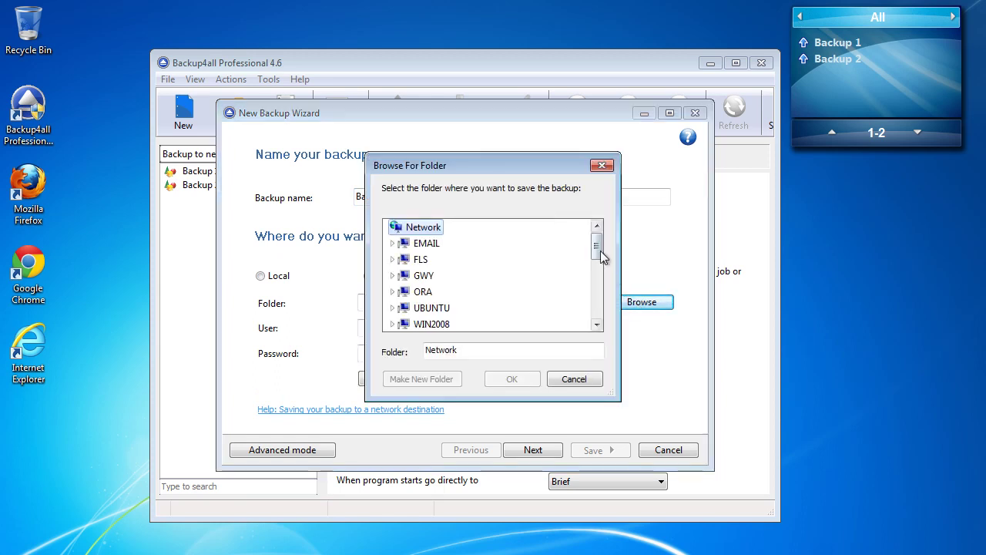
drag(597, 239, 598, 312)
click(428, 276)
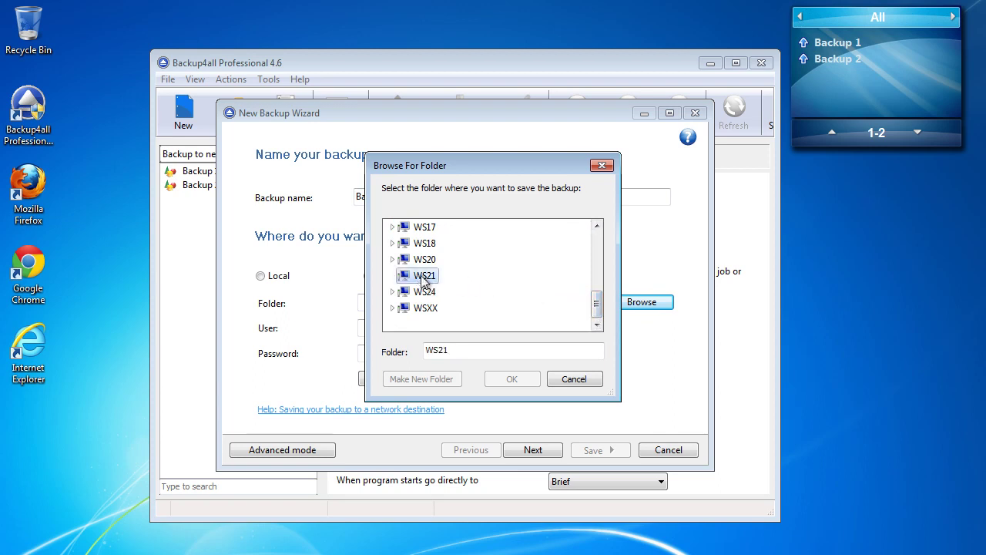
drag(601, 282, 596, 295)
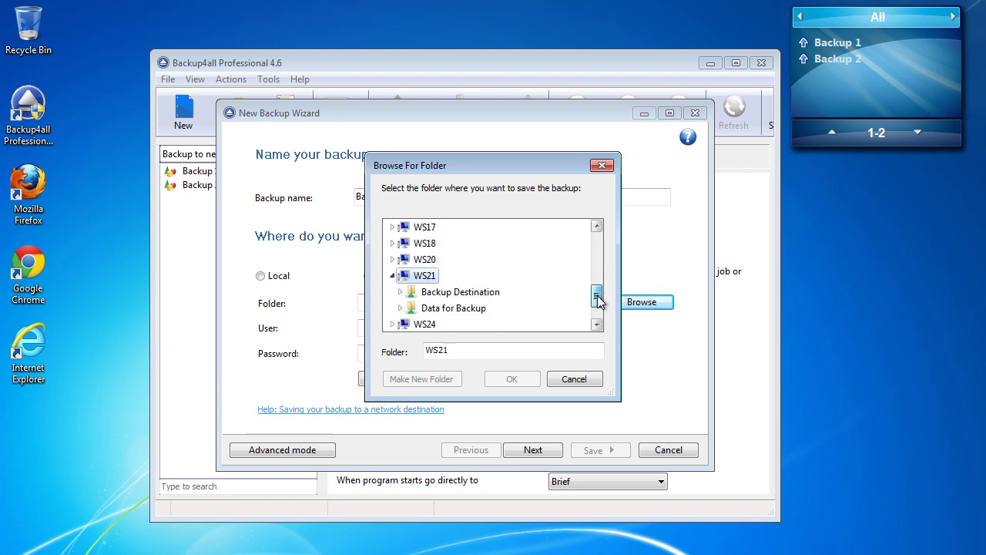
click(474, 275)
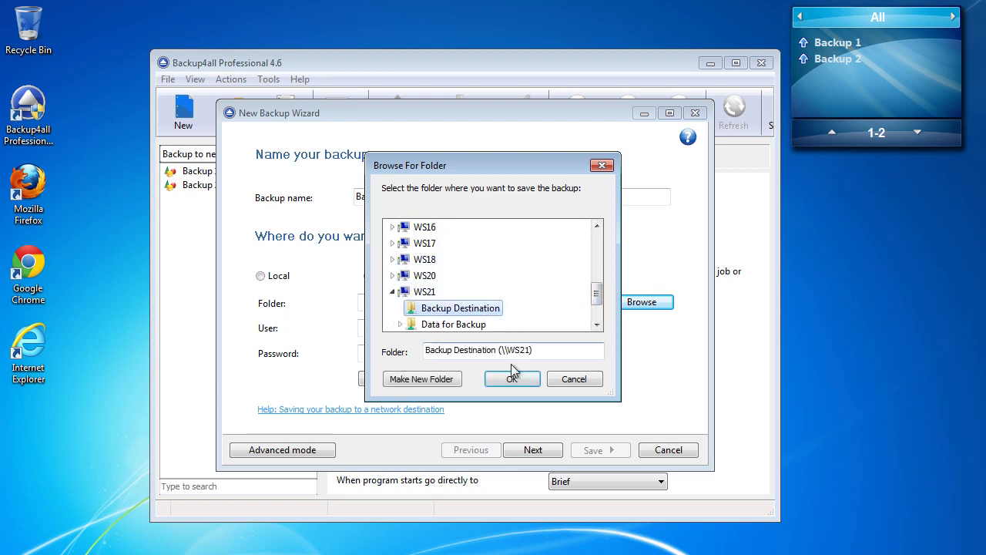
click(511, 376)
Step: Enter the network user name and password and confirm the connection test succeeds
click(479, 328)
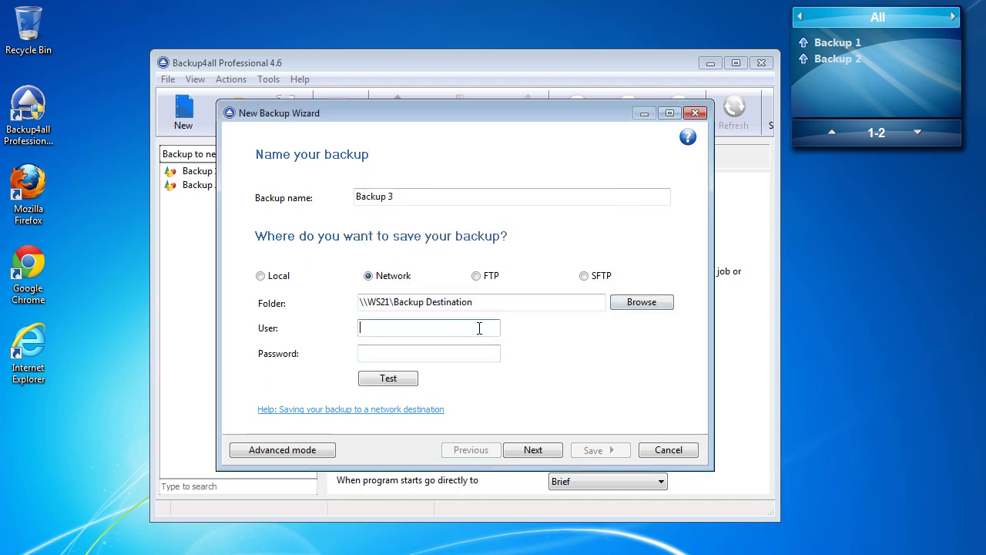
text(admin)
key(Tab)
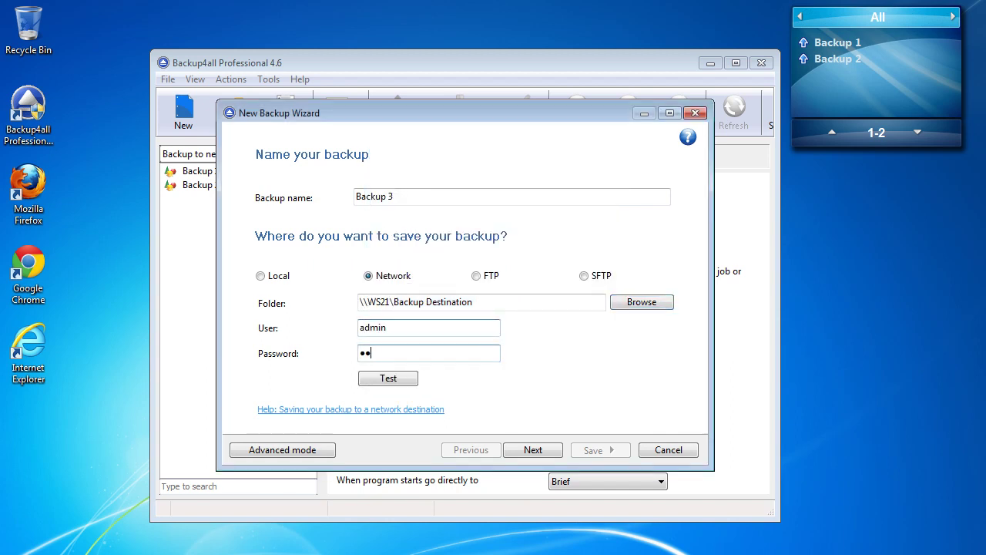
click(388, 378)
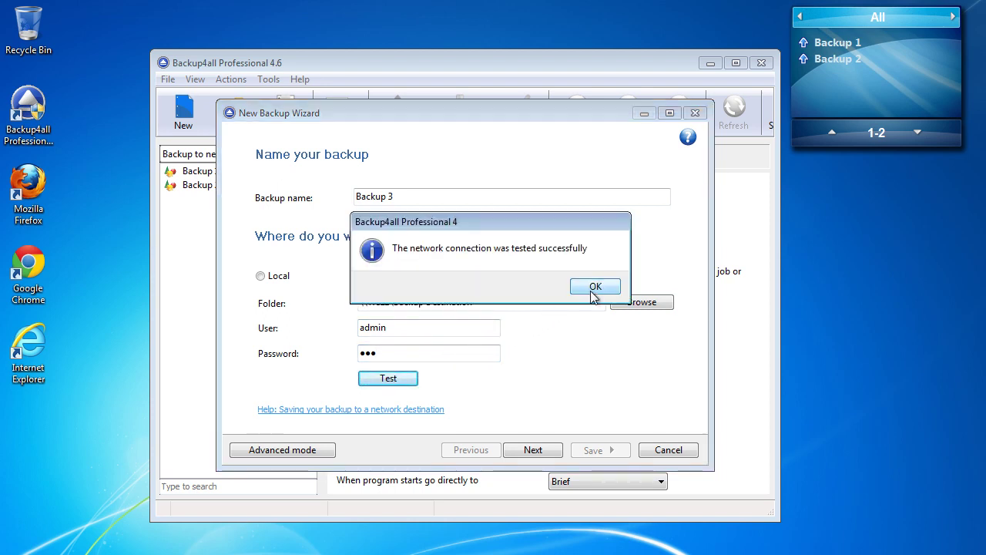
click(594, 285)
click(544, 453)
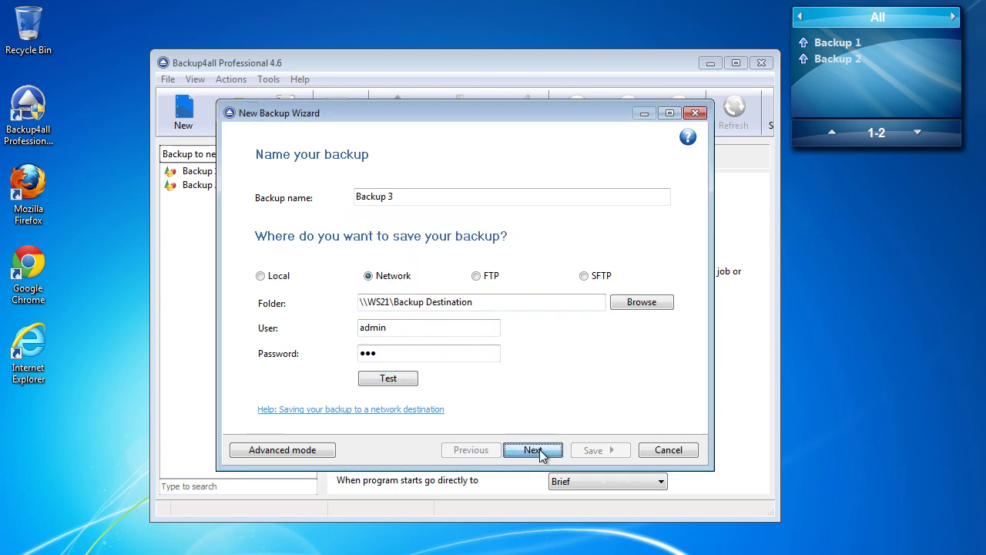
Step: Add C:\Data for backup as the backup source
click(330, 382)
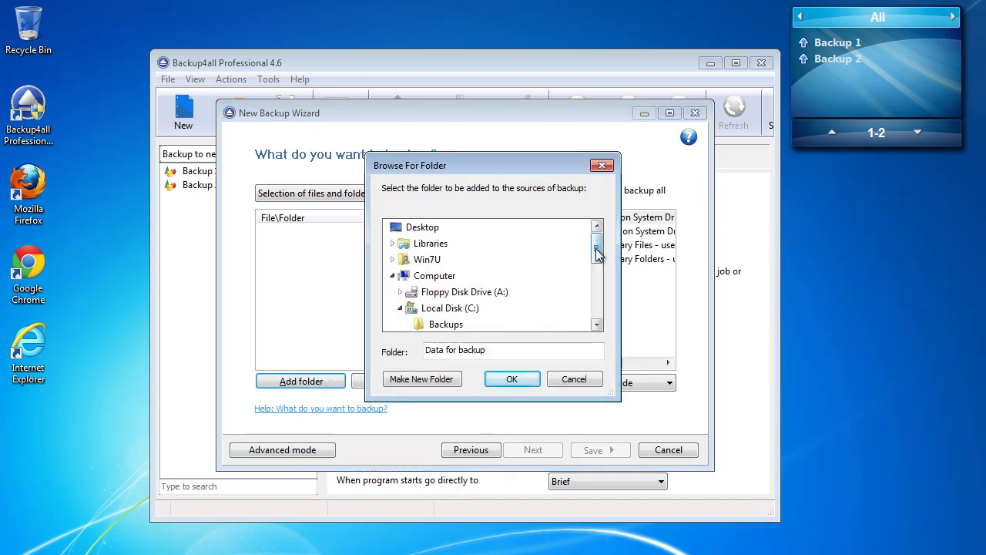
drag(594, 254, 598, 265)
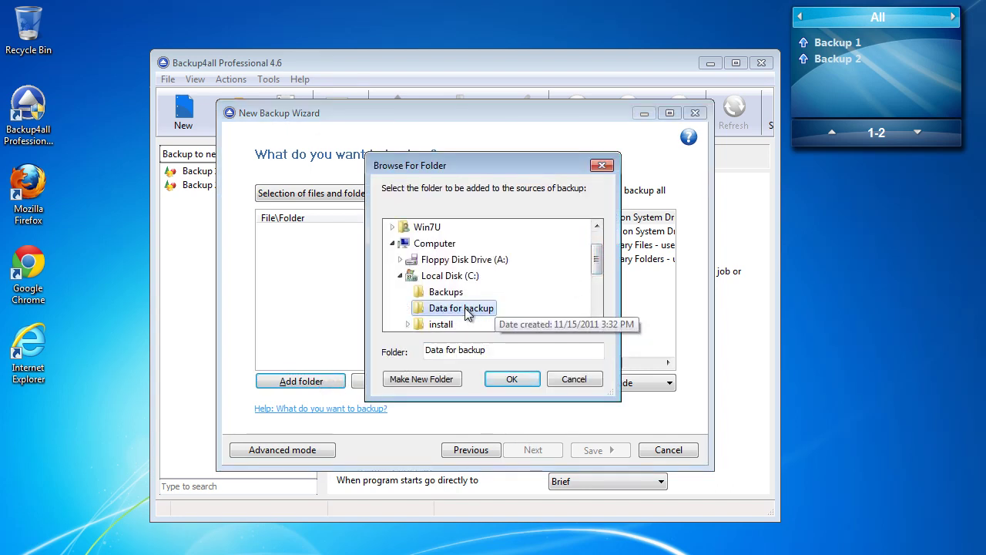
click(513, 377)
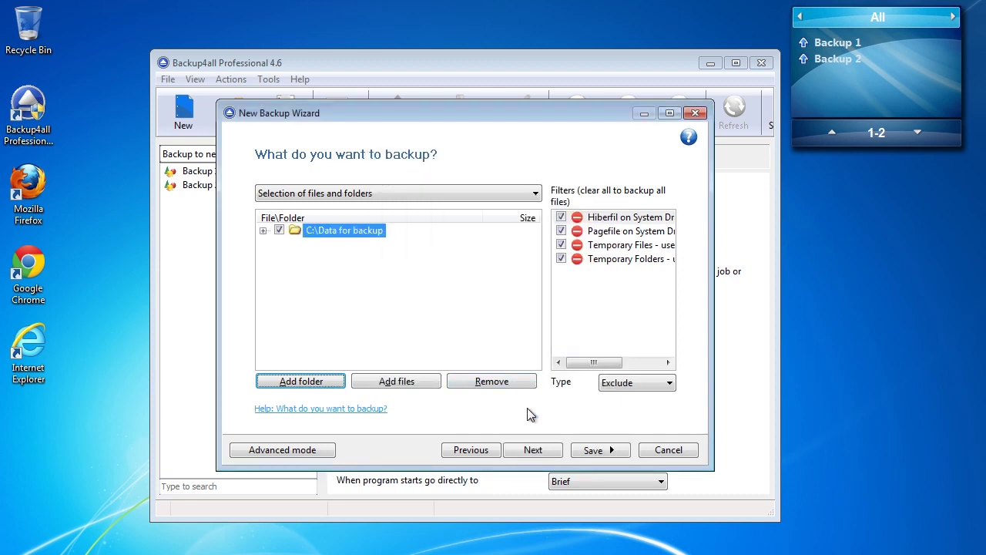
click(534, 452)
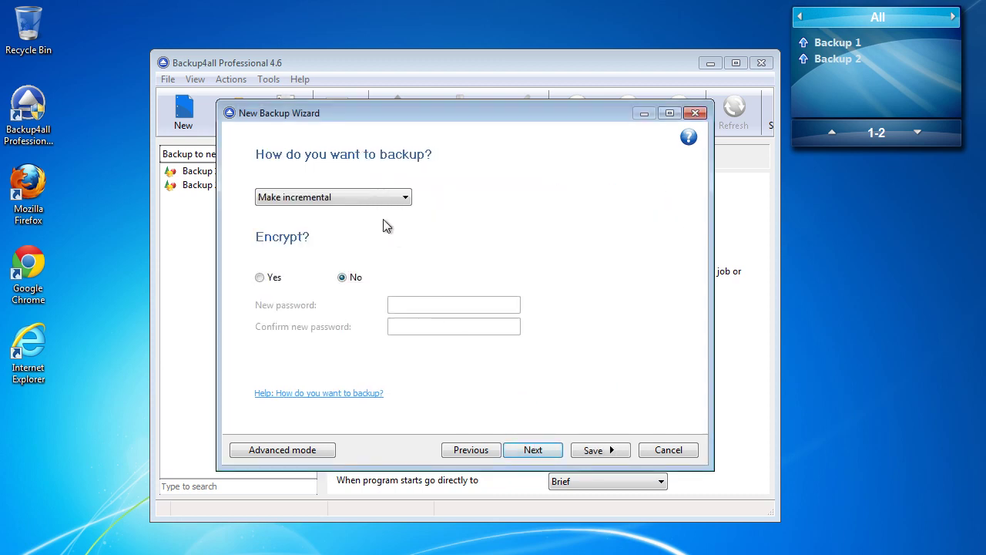
Step: Make Backup 3 a full backup and save it without running
click(370, 197)
click(344, 209)
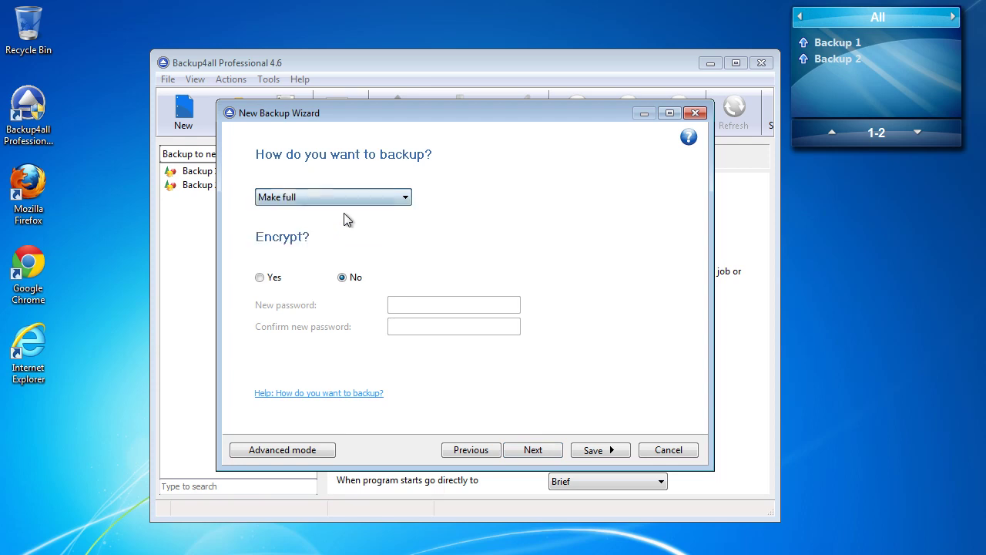
click(533, 450)
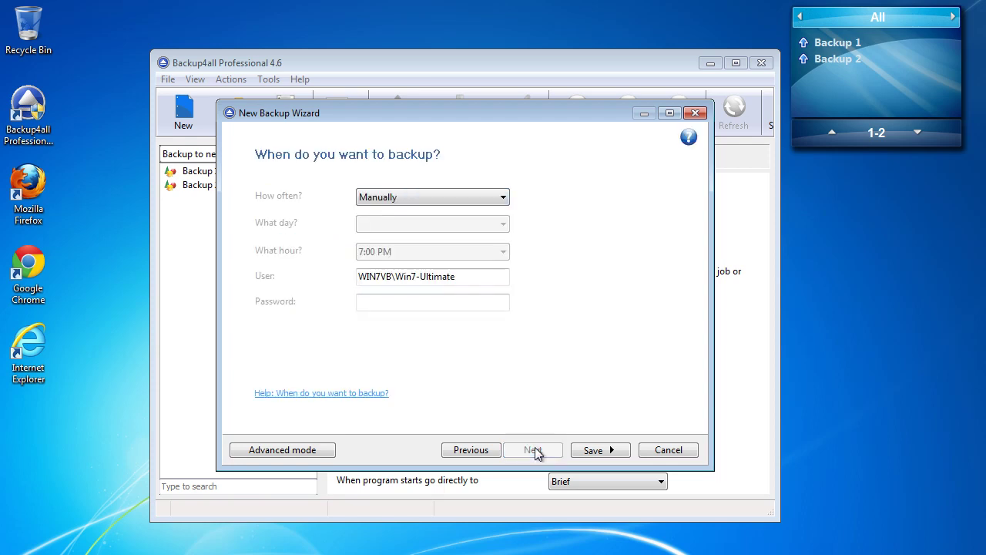
click(608, 450)
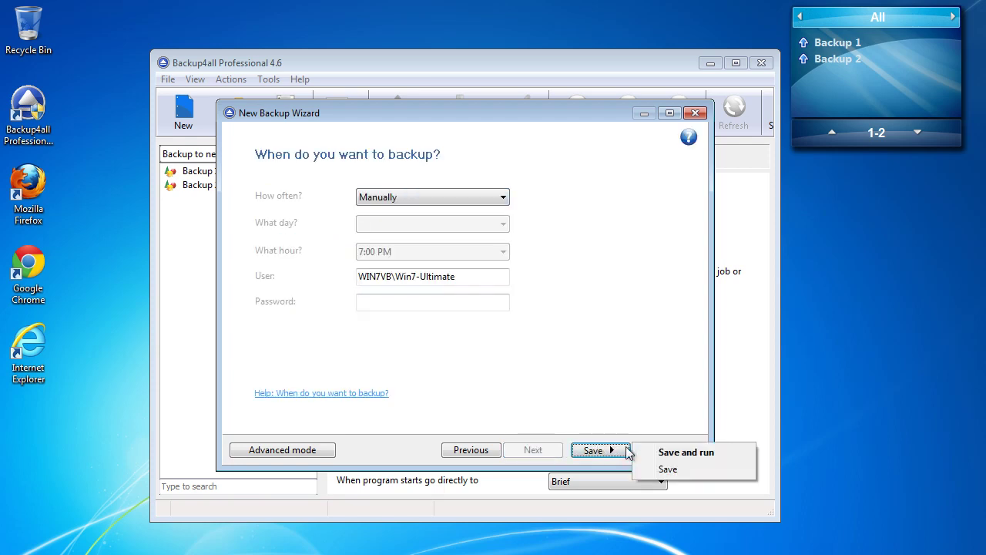
click(667, 470)
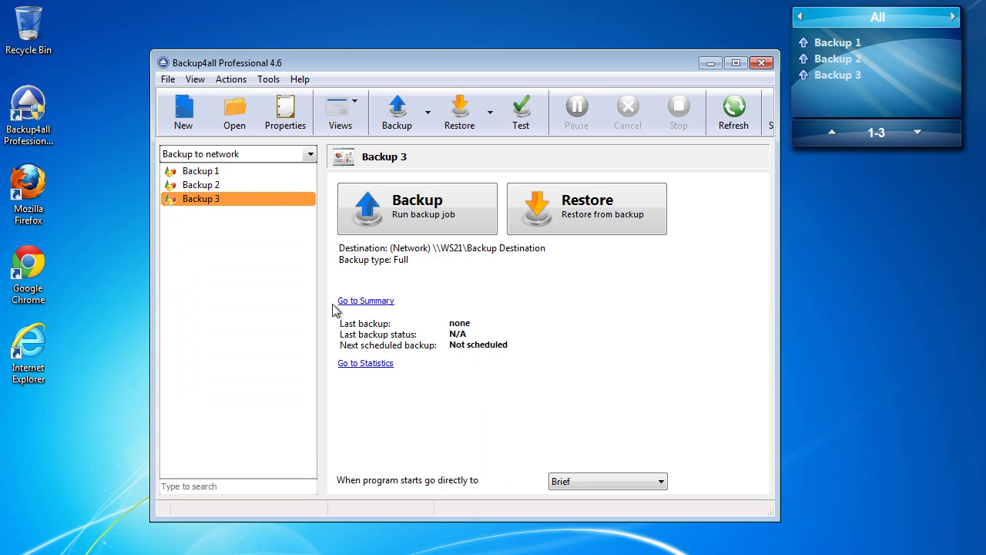
Step: Run all jobs in the 'Backup to network' group
click(231, 80)
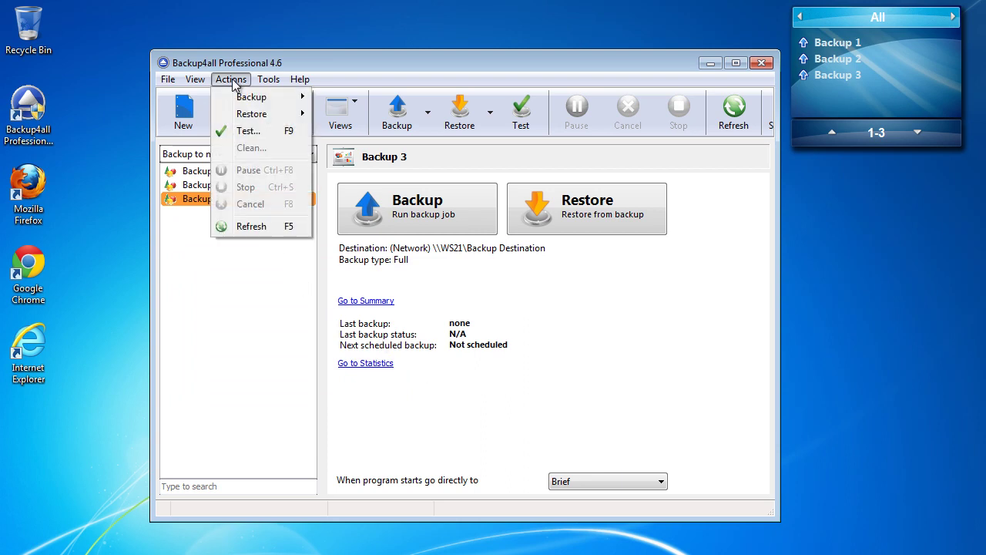
mouse_move(253, 98)
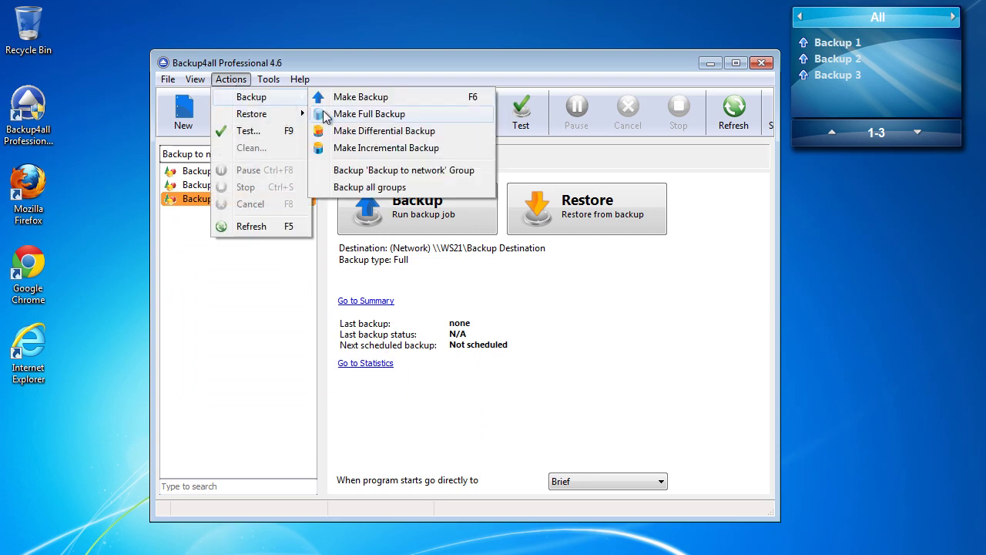
click(400, 170)
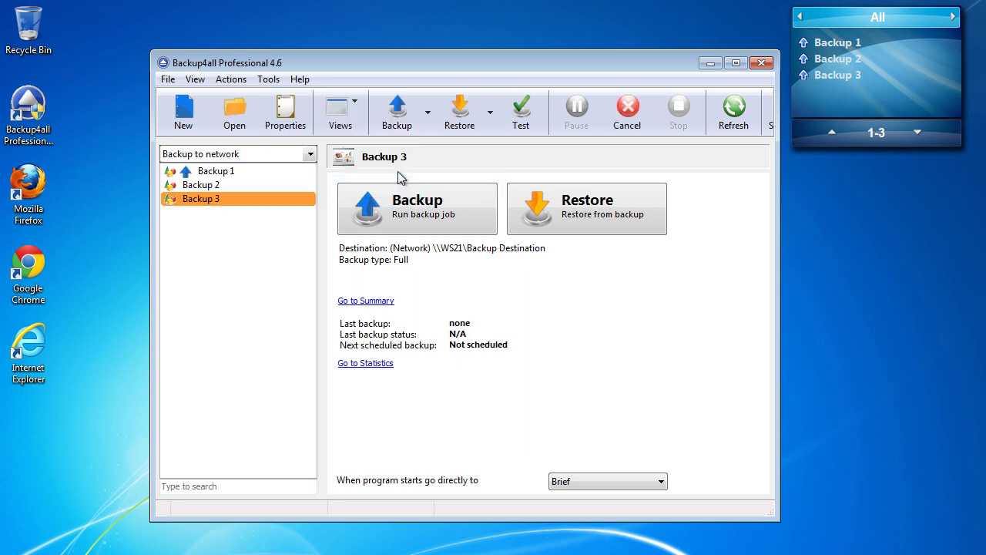
Step: Check the status of Backup 1, Backup 2 and Backup 3, then close Backup4all
click(233, 175)
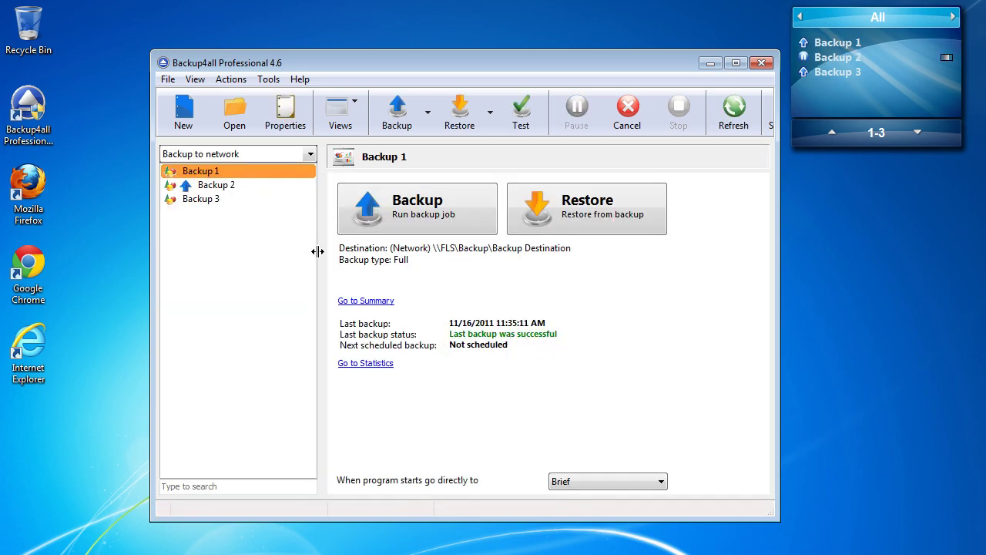
click(246, 187)
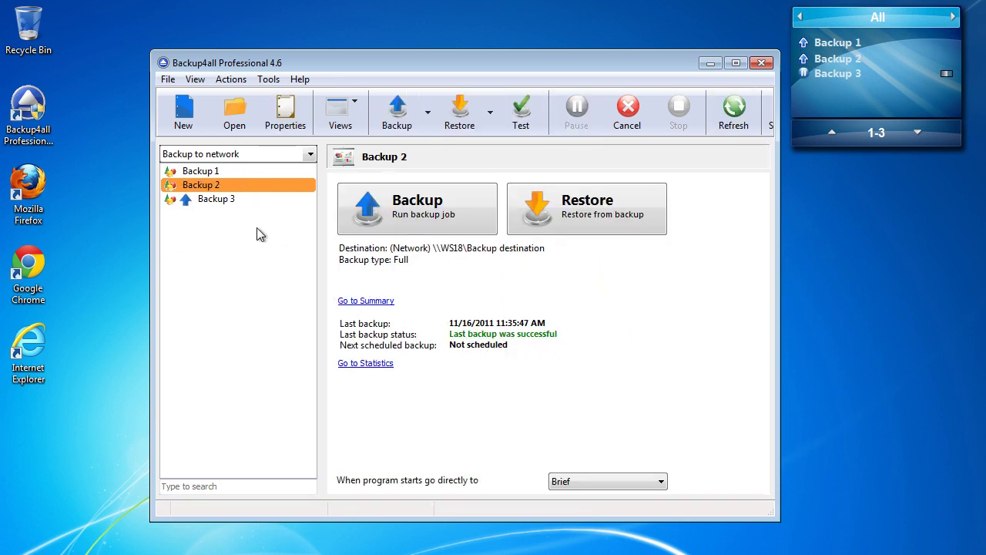
click(234, 200)
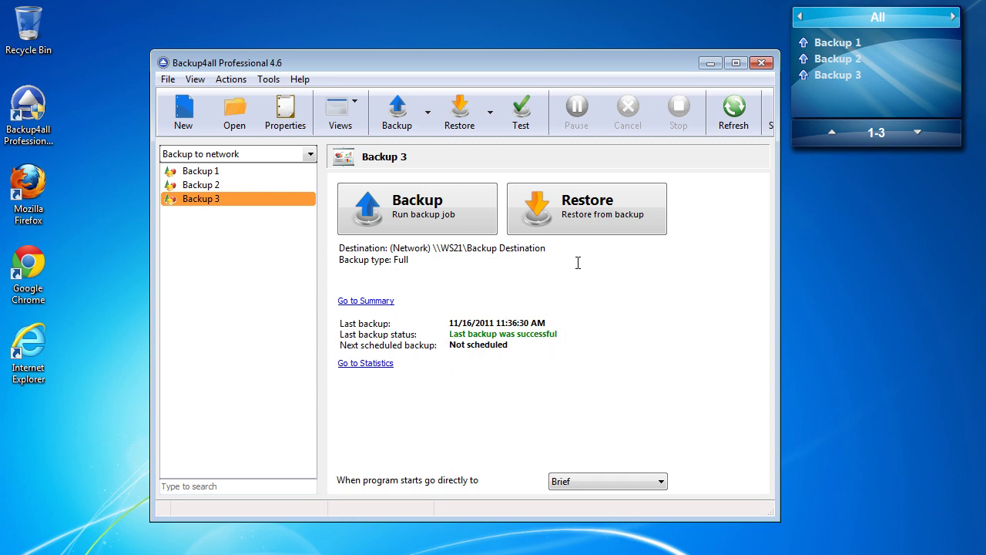
click(762, 63)
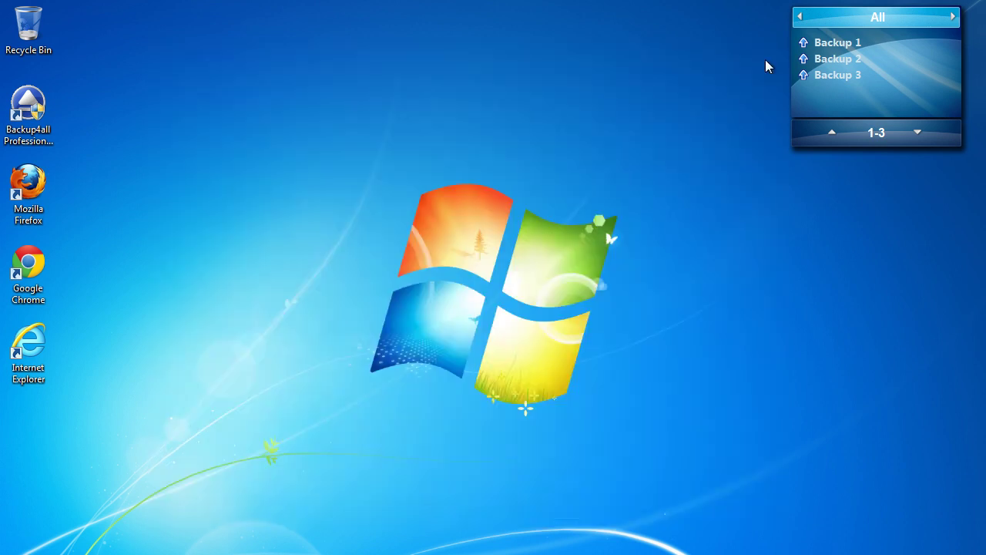